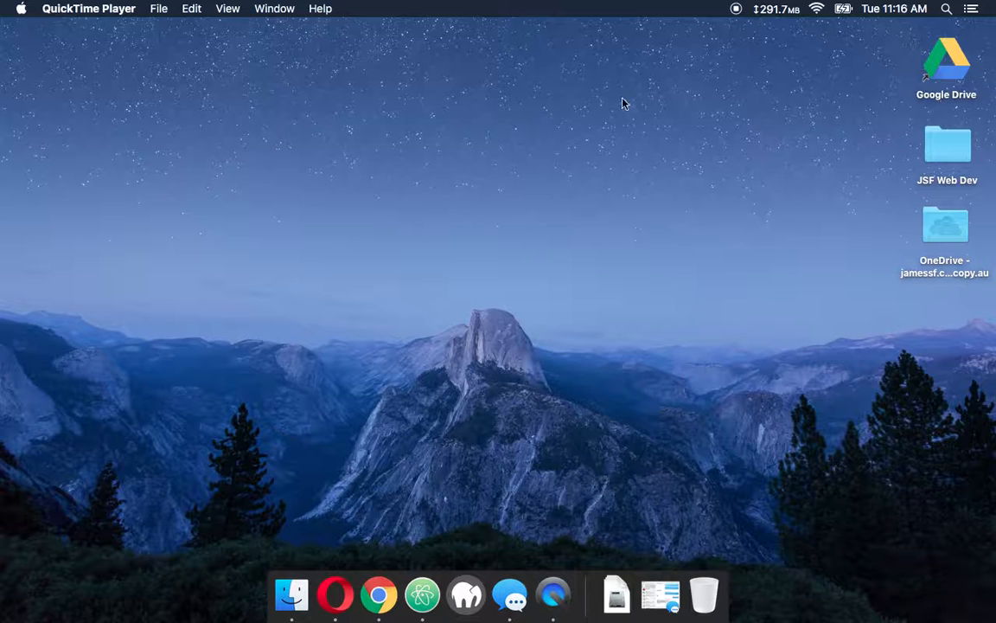
Switch to the Acuity Scheduling browser window, open the client list and look at the option for adding a client
{"action": "key", "text": "ctrl+Up"}
{"action": "left_click", "coordinate": [564, 56]}
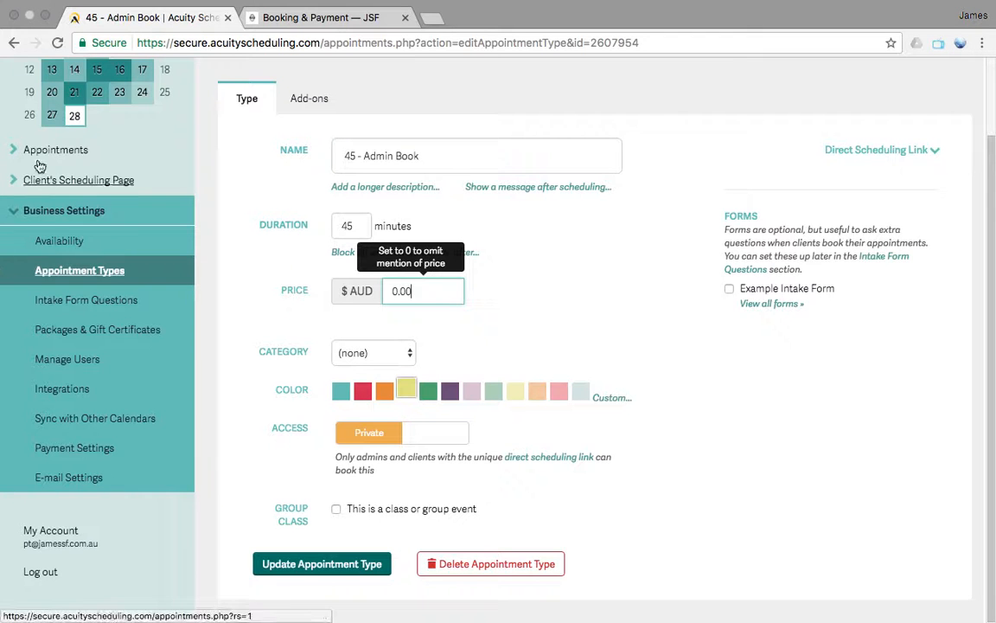
{"action": "left_click", "coordinate": [71, 151]}
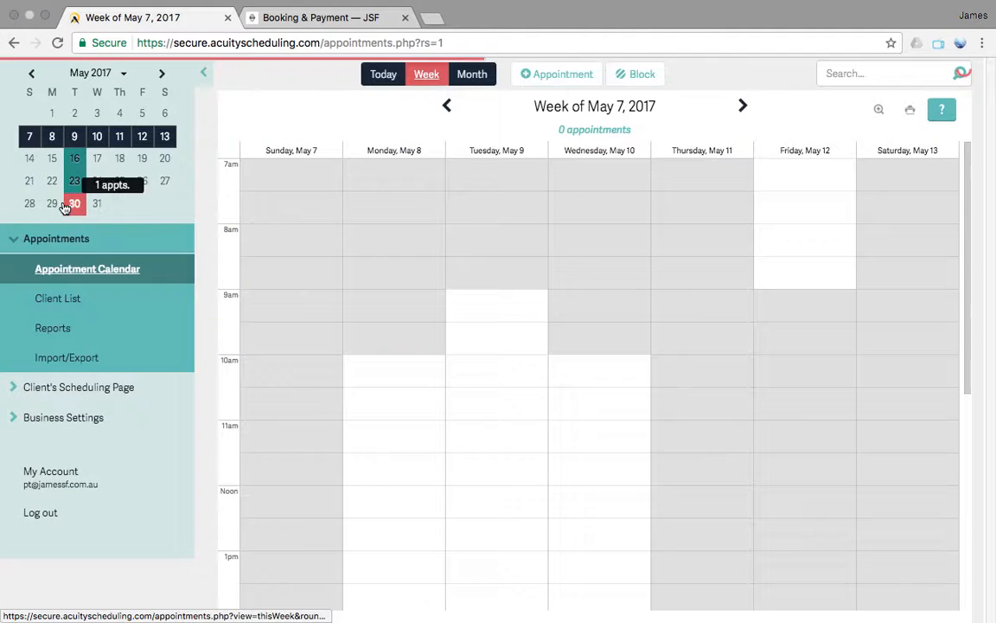
{"action": "left_click", "coordinate": [71, 299]}
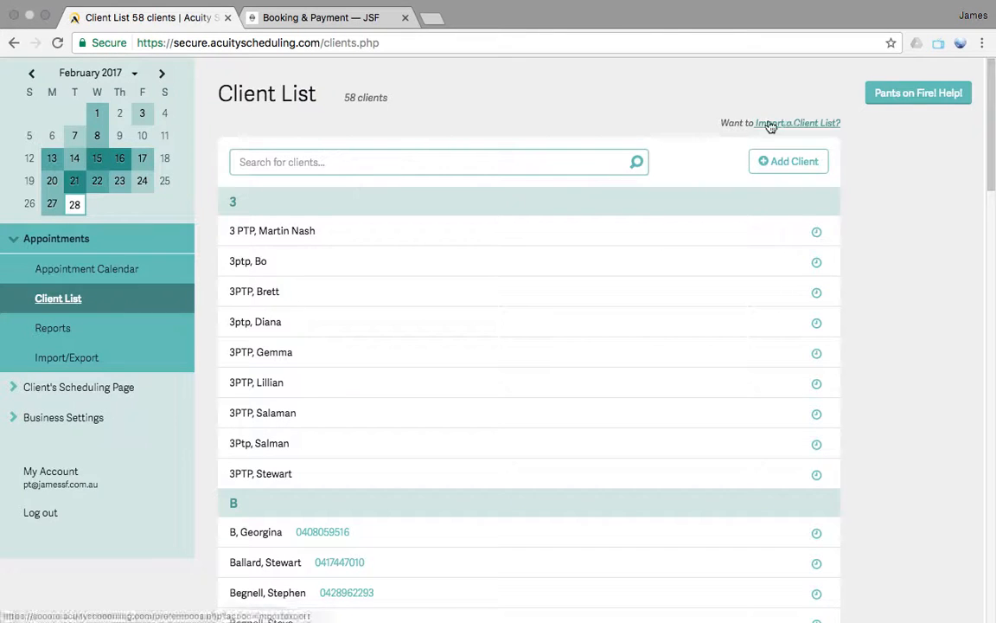
{"action": "left_click", "coordinate": [783, 160]}
{"action": "left_click", "coordinate": [596, 140]}
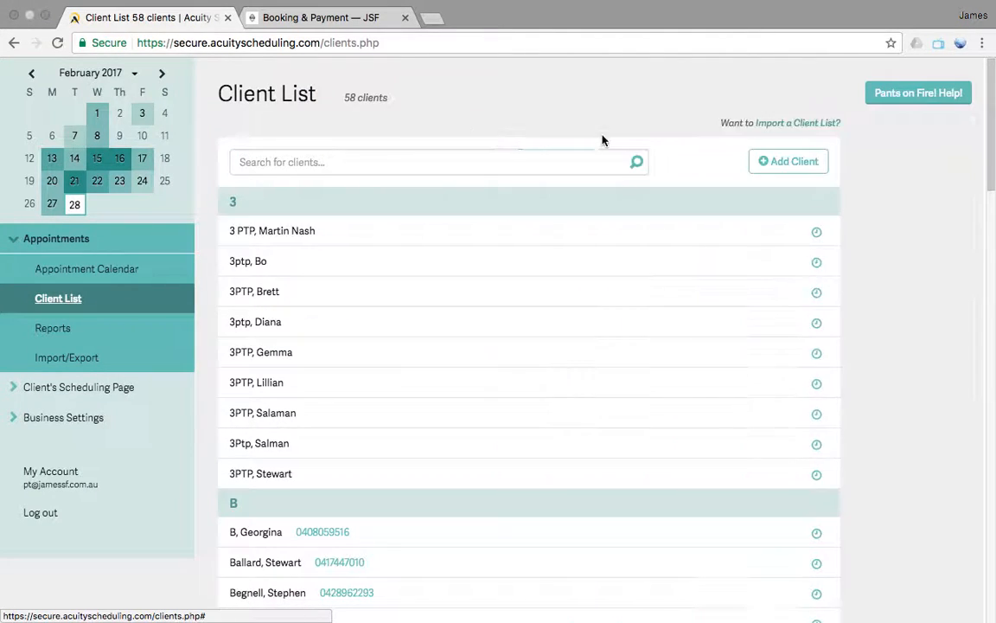
Compare the public Booking & Payment page's sessions and packages with the Acuity client list
{"action": "left_click", "coordinate": [333, 17]}
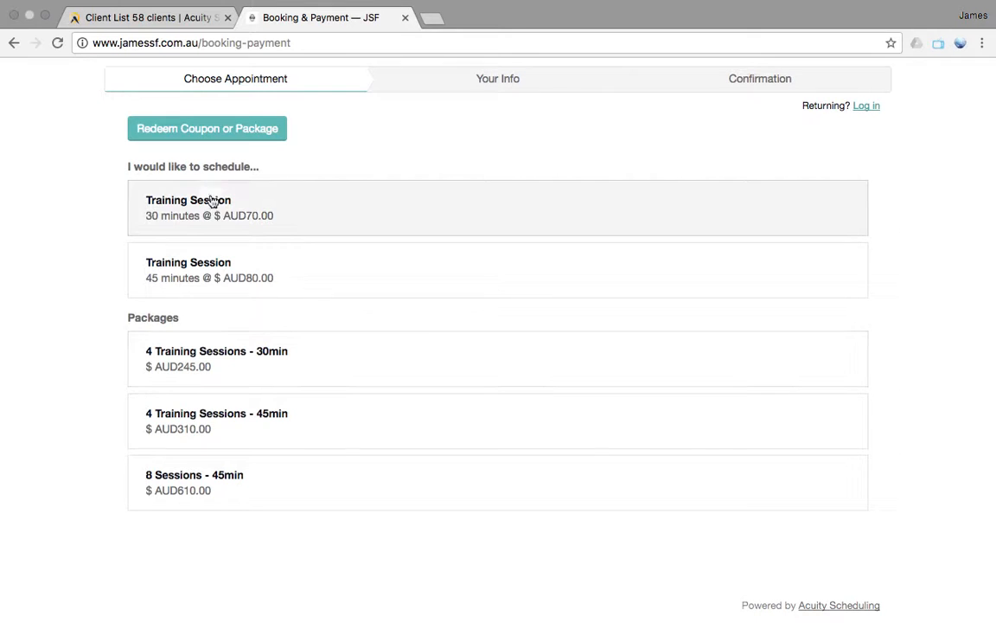
{"action": "left_click", "coordinate": [173, 21]}
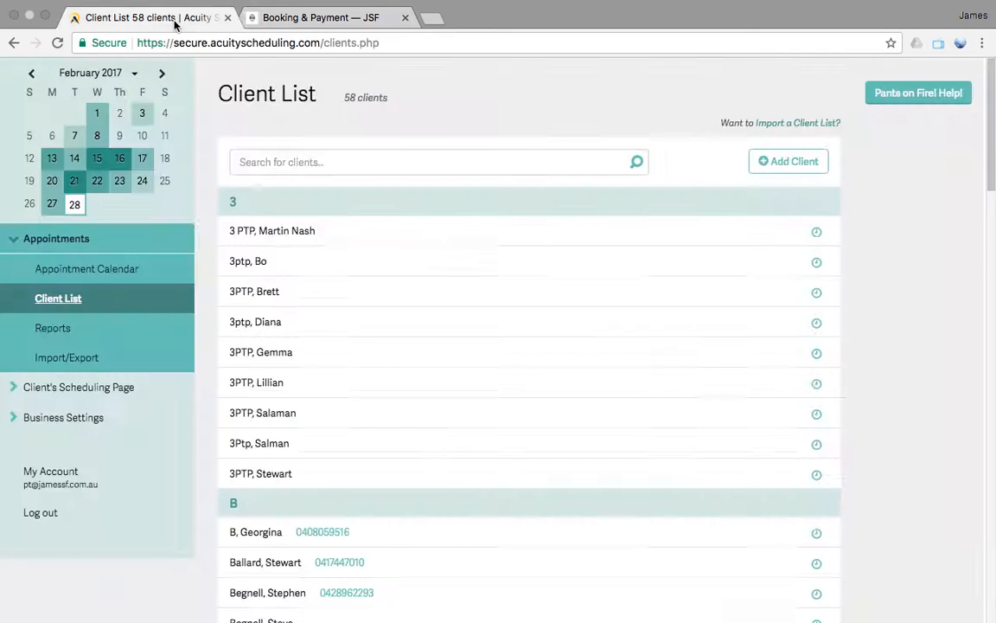
{"action": "left_click", "coordinate": [336, 26]}
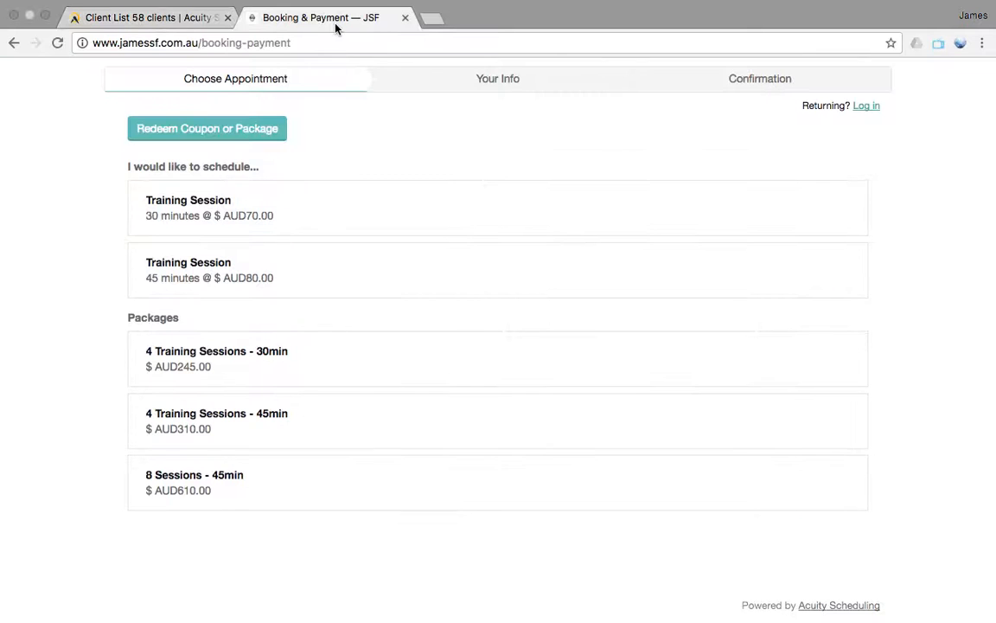
{"action": "left_click", "coordinate": [168, 19]}
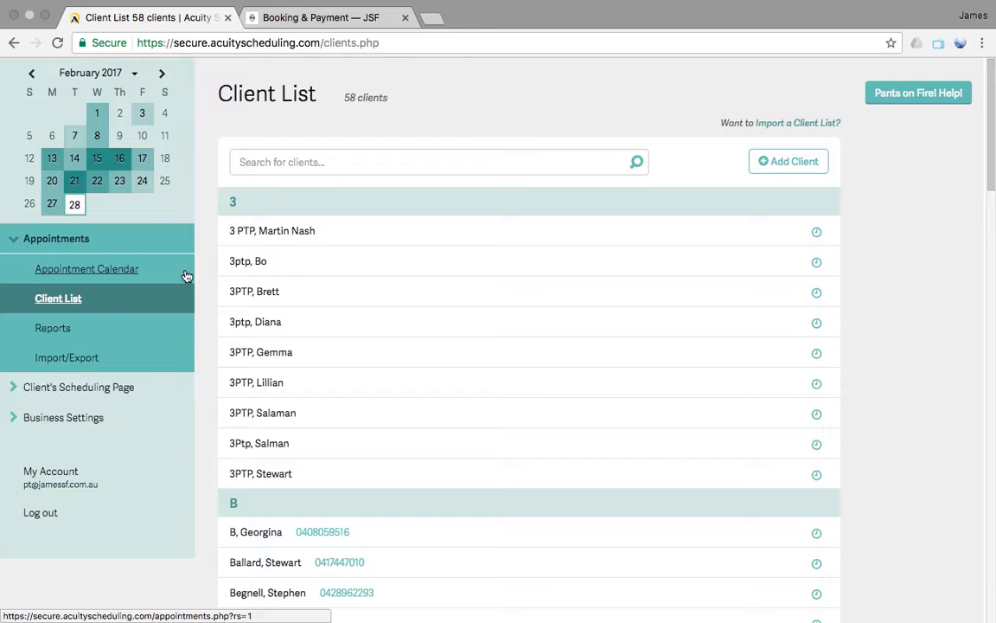
Open the 45 - Admin Book appointment type from the business settings and review its duration, price and access settings
{"action": "left_click", "coordinate": [82, 387]}
{"action": "left_click", "coordinate": [82, 388]}
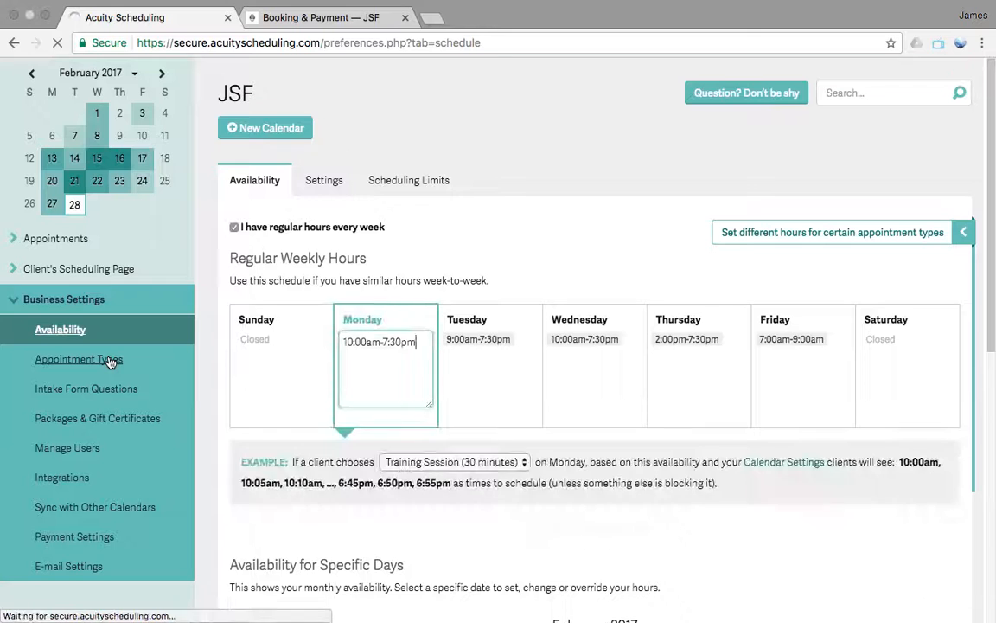
{"action": "left_click", "coordinate": [103, 360]}
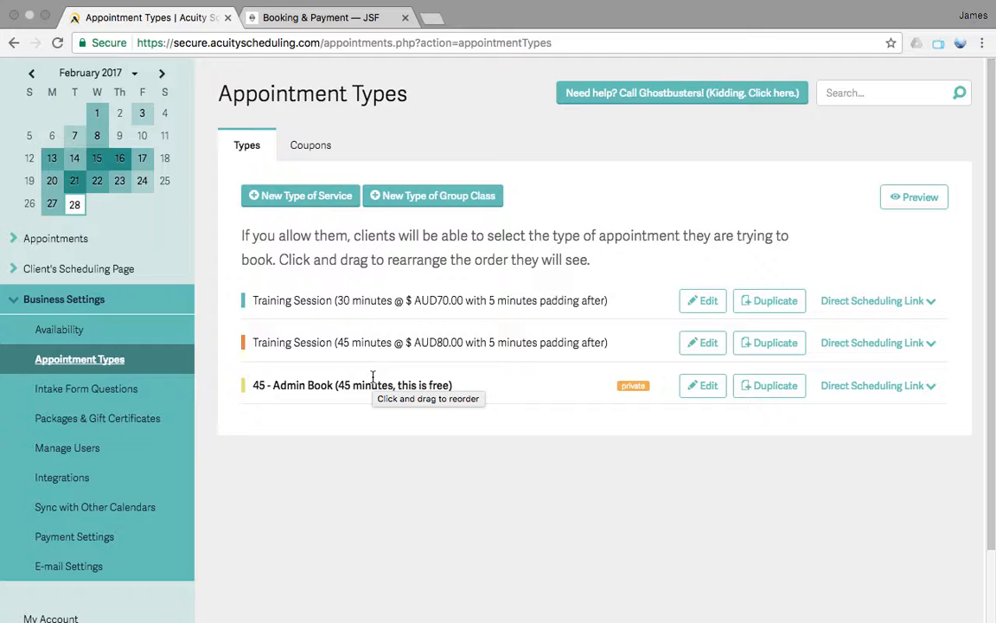
{"action": "left_click", "coordinate": [313, 386]}
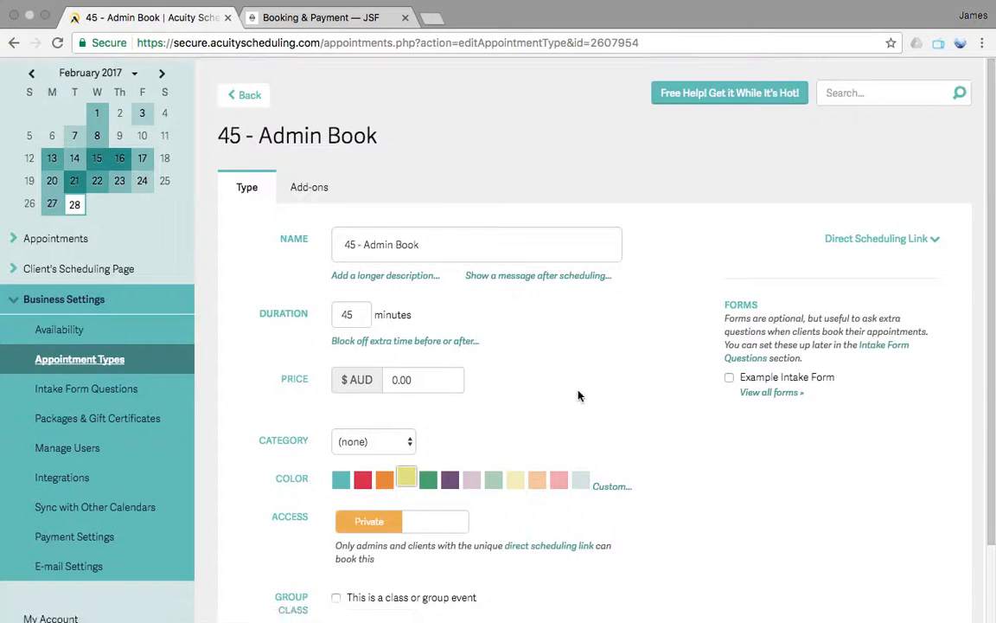
{"action": "scroll", "coordinate": [578, 396], "scroll_direction": "down", "scroll_amount": 2}
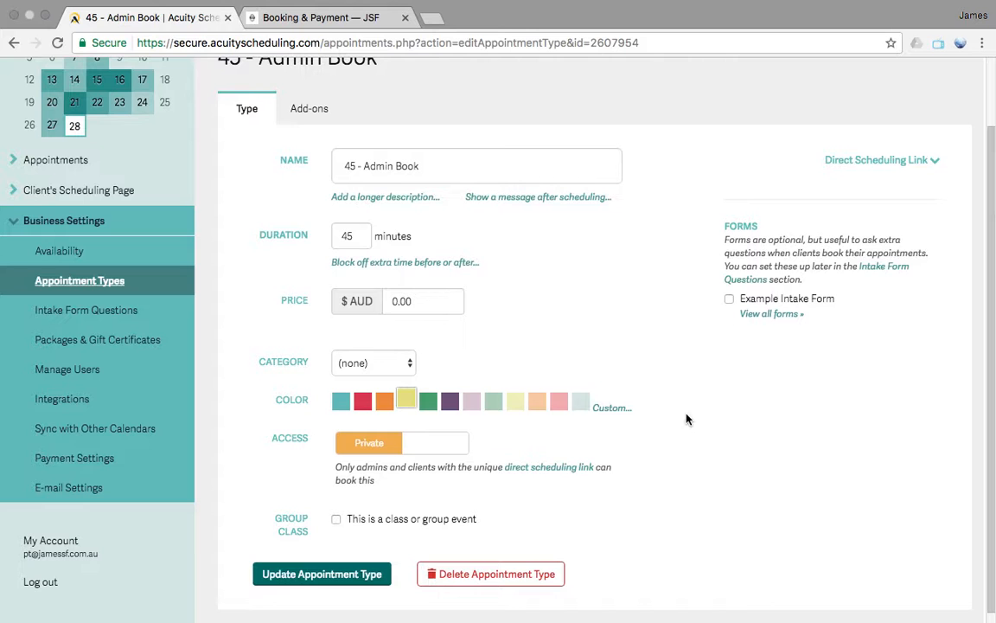
{"action": "scroll", "coordinate": [642, 419], "scroll_direction": "down", "scroll_amount": 1}
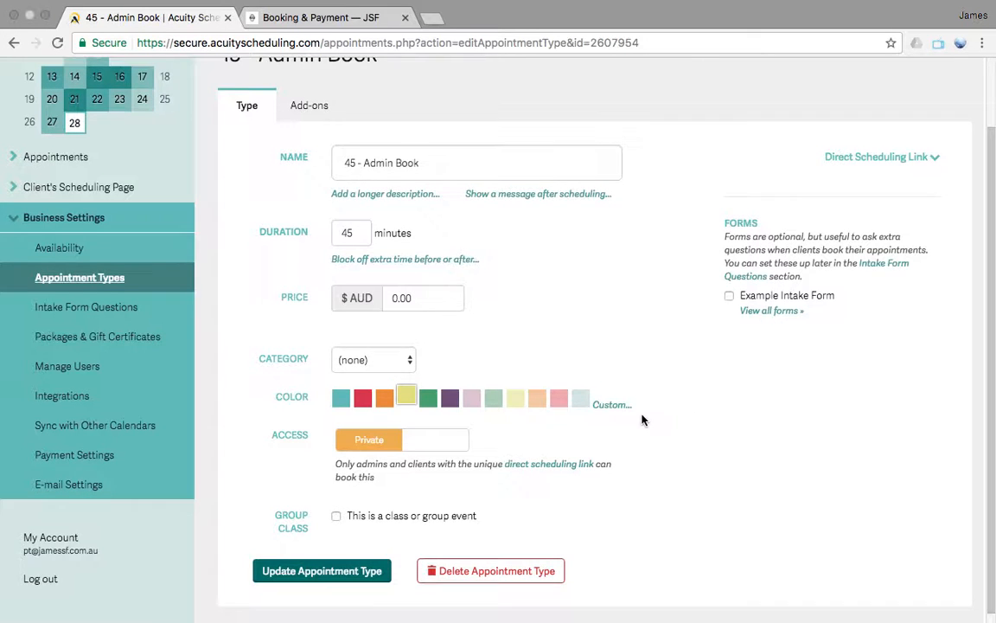
{"action": "scroll", "coordinate": [641, 420], "scroll_direction": "down", "scroll_amount": 1}
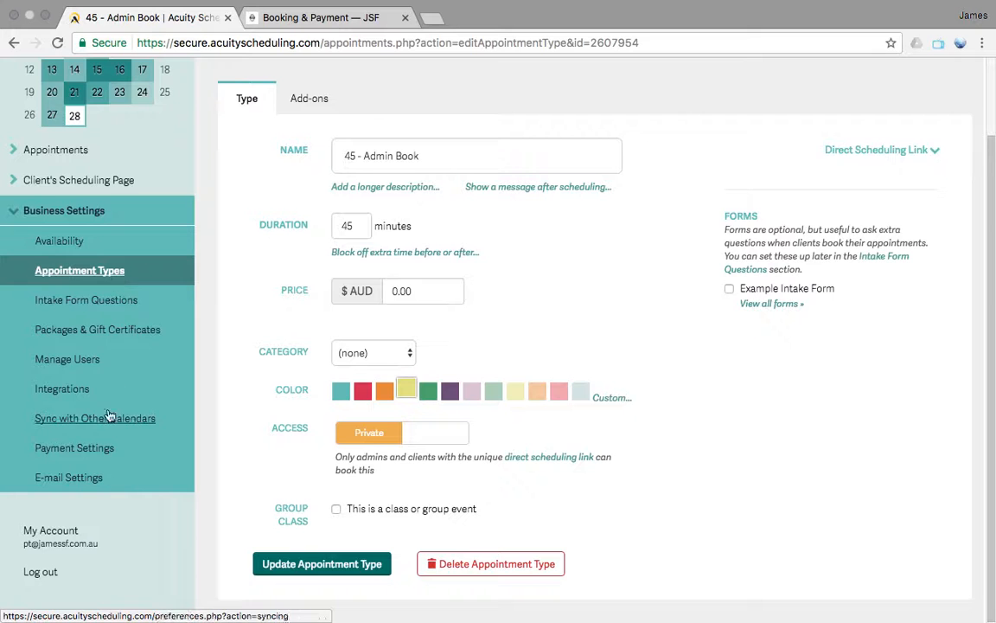
Open the 100 SESSIONS package for editing and review its title, price, expiry and redemption settings
{"action": "left_click", "coordinate": [113, 330]}
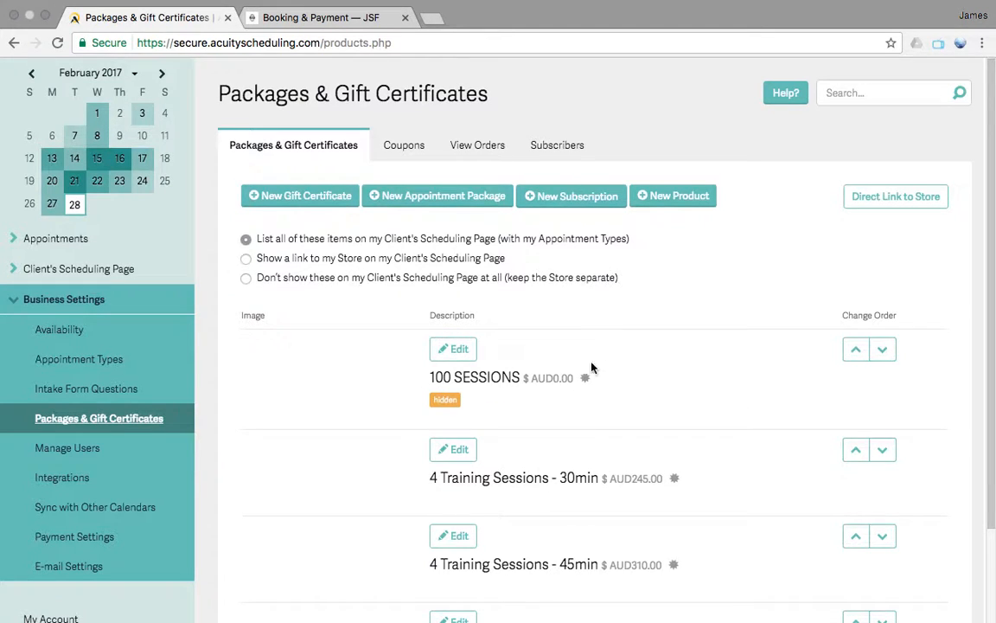
{"action": "left_click", "coordinate": [466, 354]}
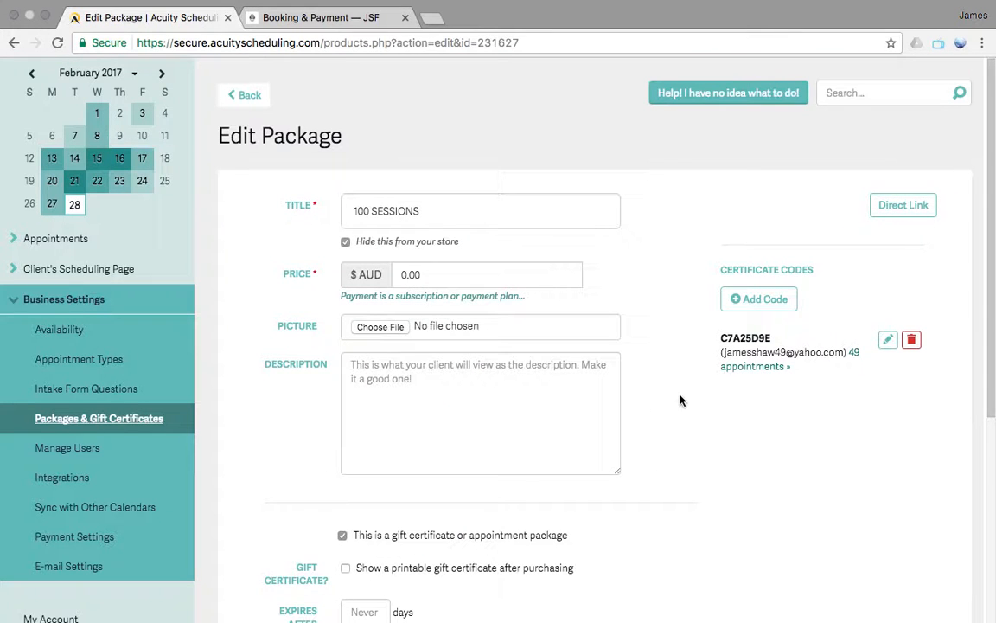
{"action": "scroll", "coordinate": [679, 401], "scroll_direction": "down", "scroll_amount": 3}
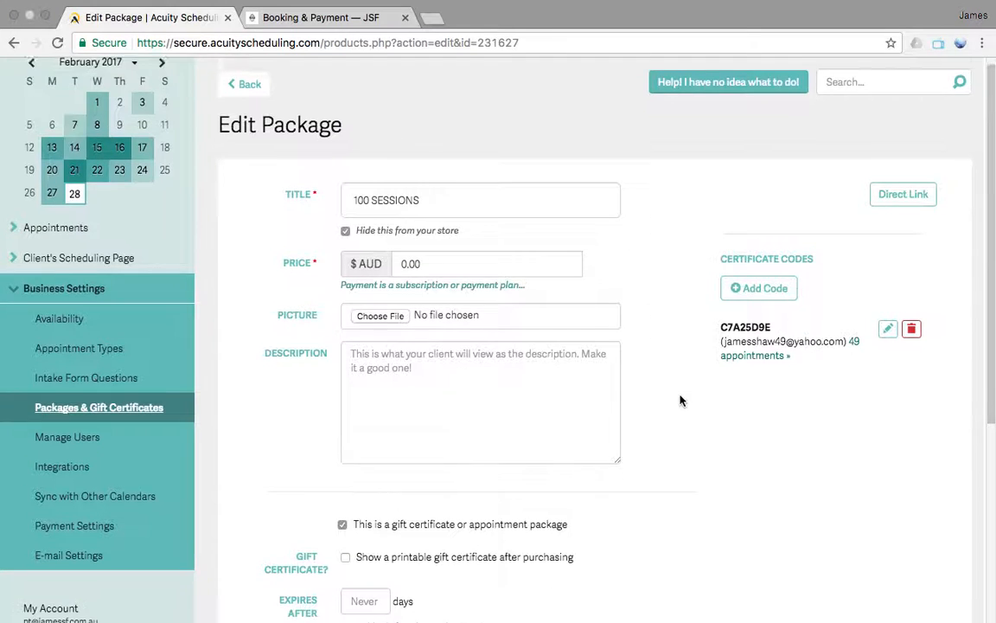
{"action": "left_click", "coordinate": [401, 140]}
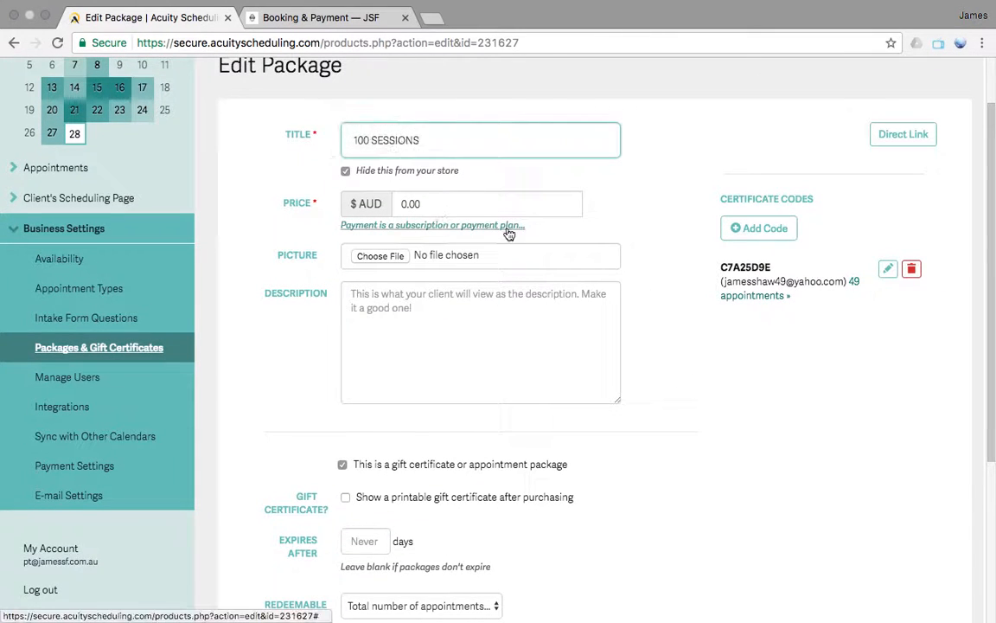
{"action": "scroll", "coordinate": [506, 227], "scroll_direction": "down", "scroll_amount": 3}
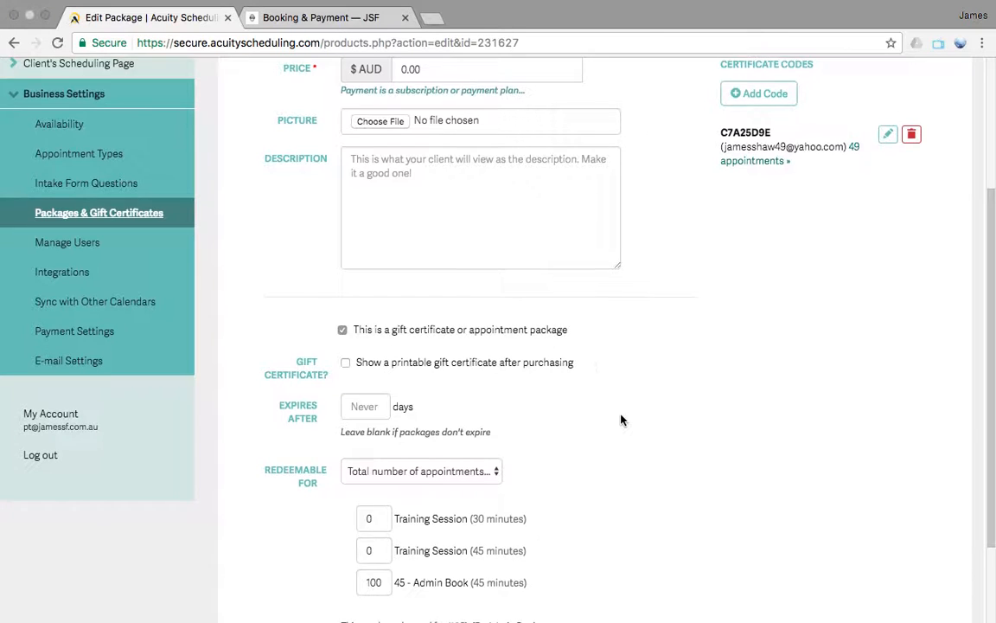
{"action": "scroll", "coordinate": [620, 420], "scroll_direction": "down", "scroll_amount": 3}
View the package's redemption choices, keeping it redeemable for a total number of appointments
{"action": "left_click", "coordinate": [480, 357]}
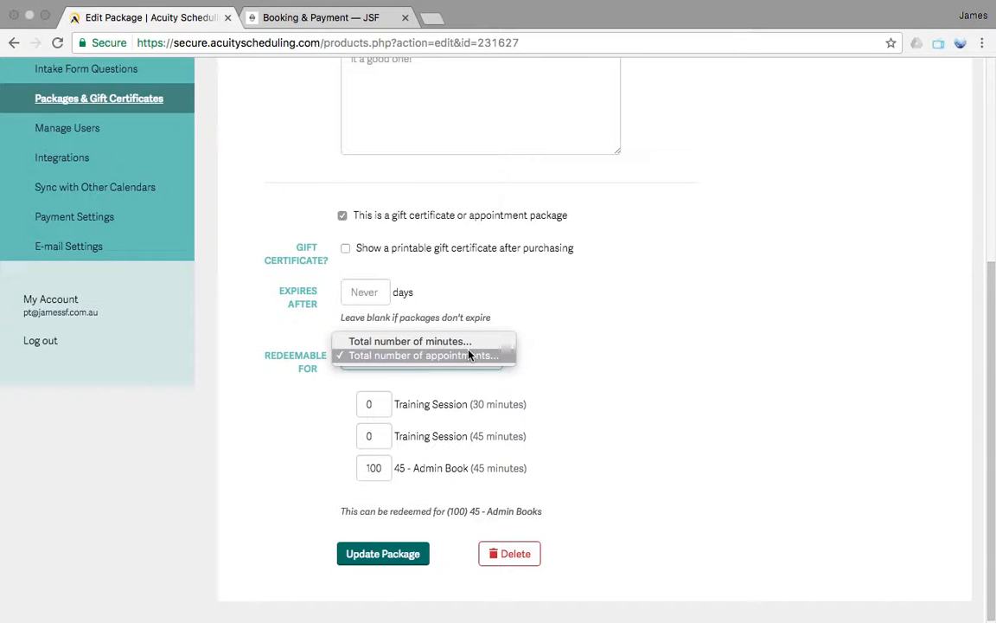
{"action": "left_click", "coordinate": [603, 383]}
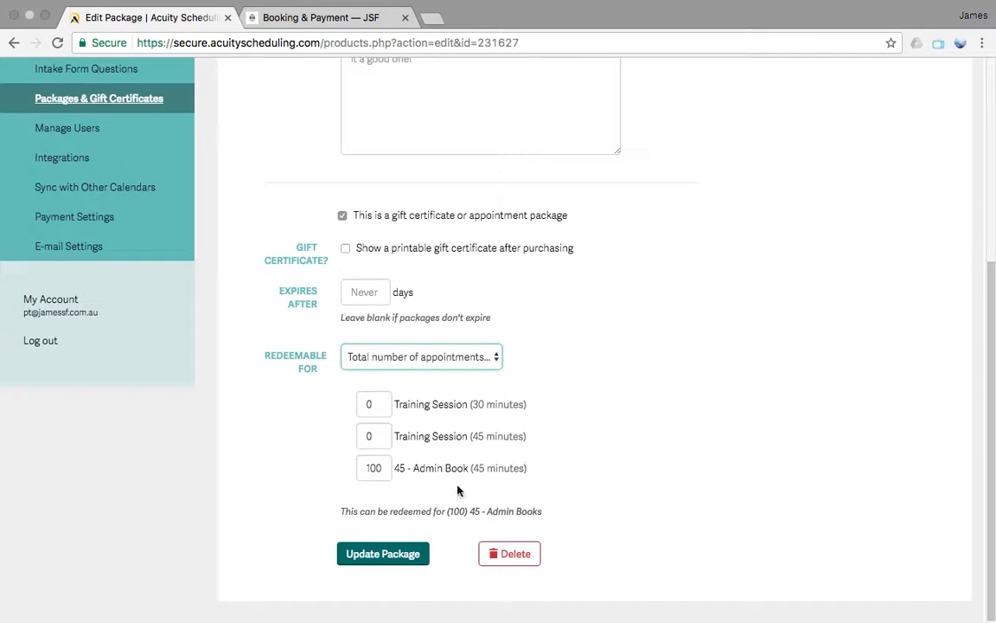
{"action": "left_click", "coordinate": [482, 356]}
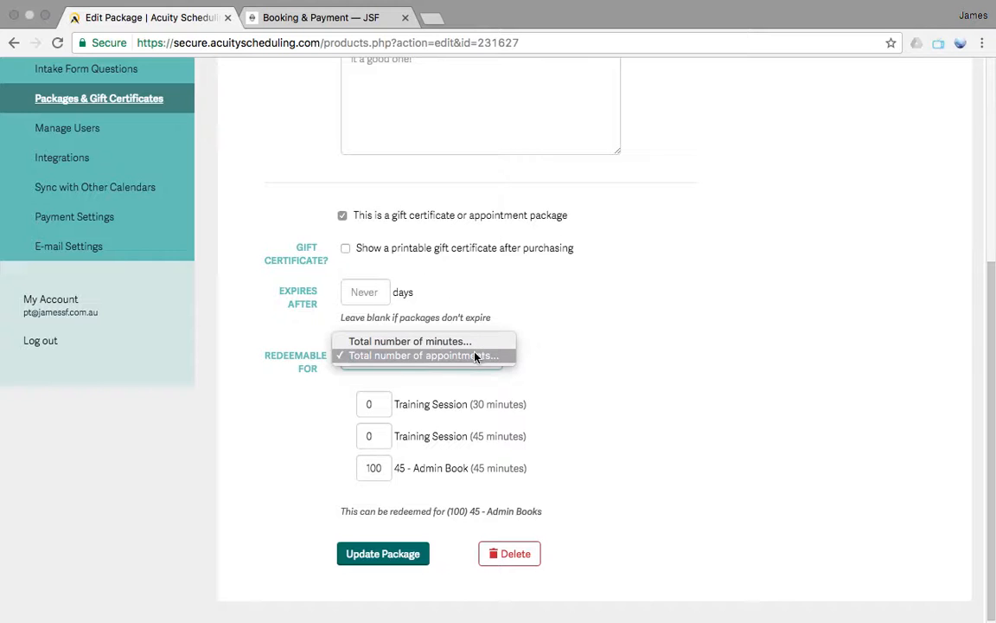
{"action": "left_click", "coordinate": [475, 355]}
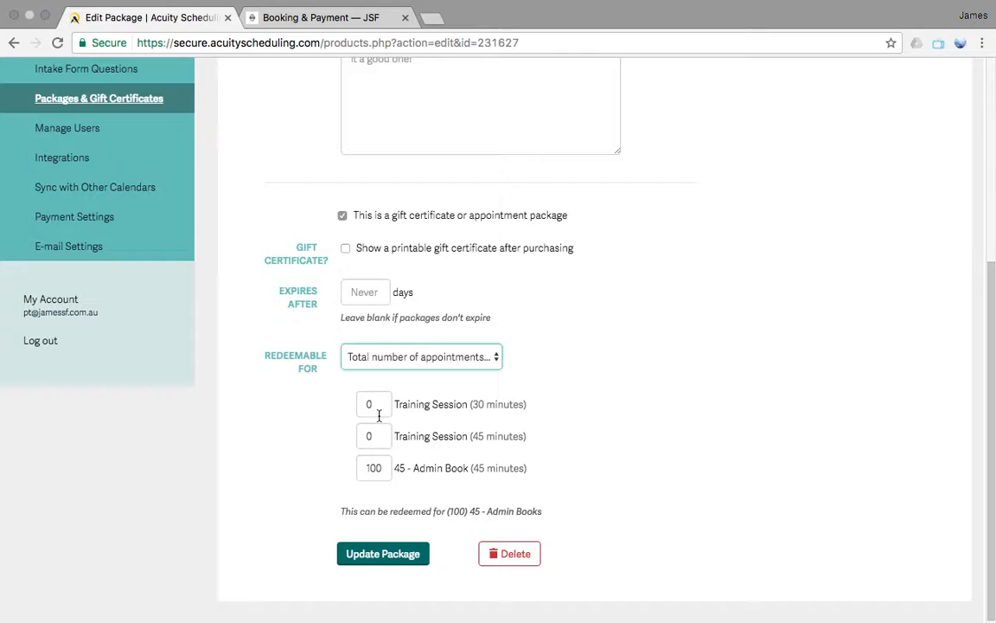
Check the public Booking & Payment page and review the 100 SESSIONS package settings again from title to redeemable appointments
{"action": "left_click", "coordinate": [285, 19]}
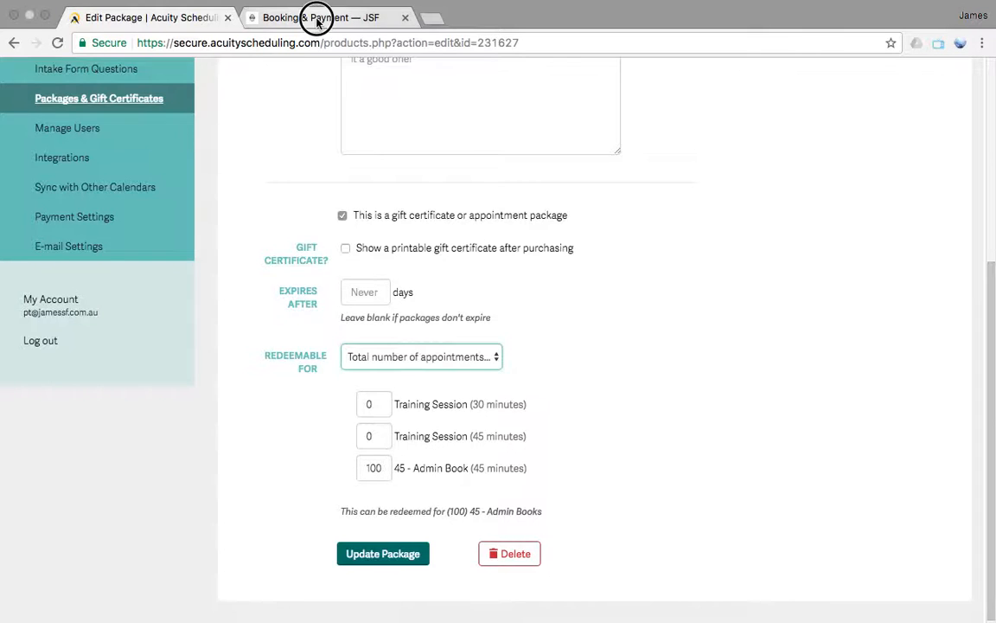
{"action": "left_click", "coordinate": [180, 20]}
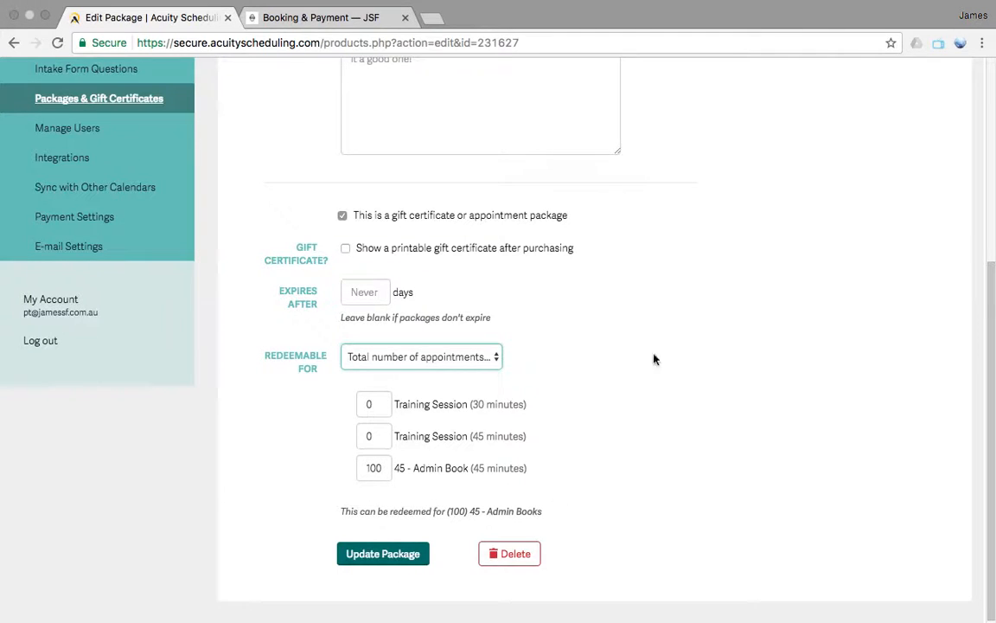
{"action": "scroll", "coordinate": [643, 333], "scroll_direction": "up", "scroll_amount": 5}
{"action": "scroll", "coordinate": [644, 429], "scroll_direction": "down", "scroll_amount": 2}
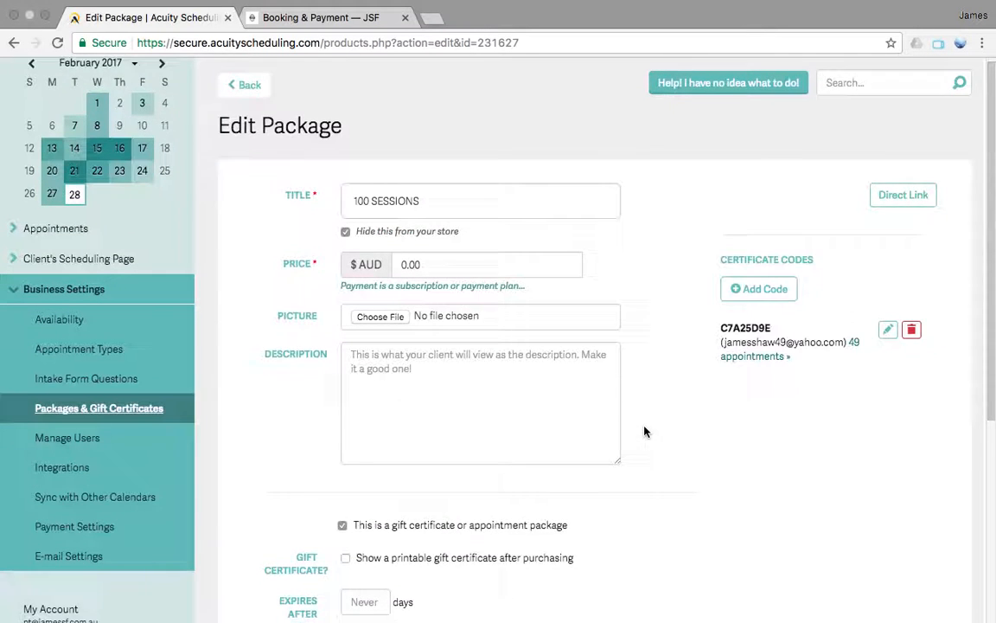
{"action": "scroll", "coordinate": [644, 430], "scroll_direction": "down", "scroll_amount": 1}
{"action": "scroll", "coordinate": [644, 430], "scroll_direction": "up", "scroll_amount": 2}
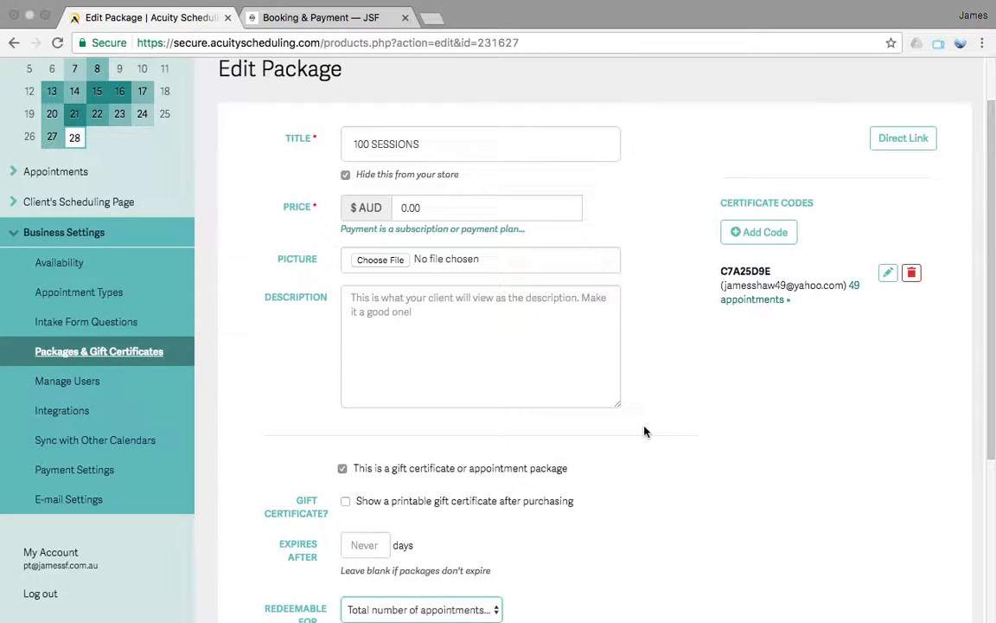
{"action": "scroll", "coordinate": [646, 377], "scroll_direction": "up", "scroll_amount": 2}
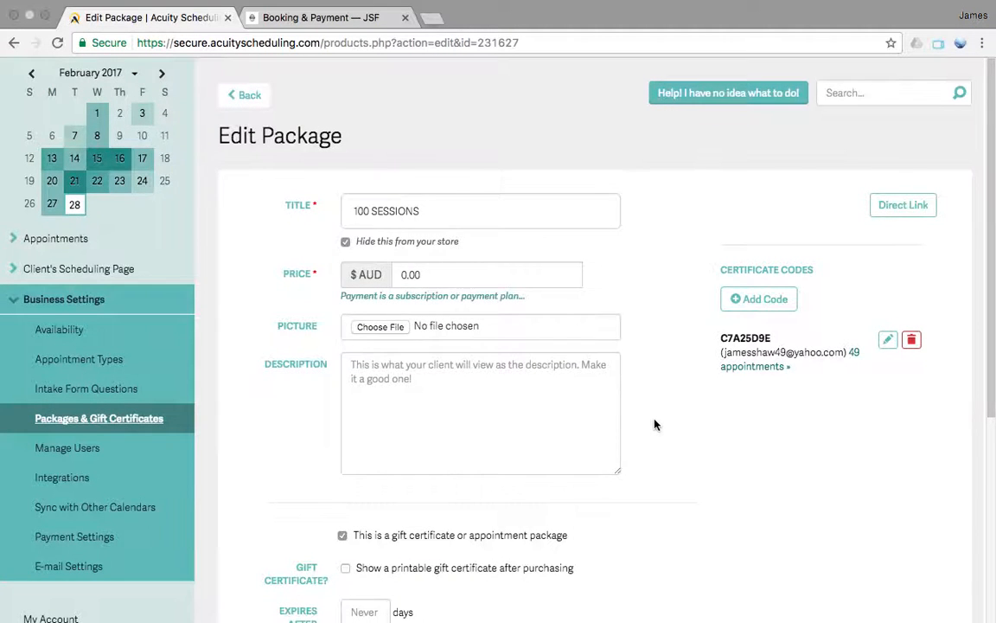
{"action": "scroll", "coordinate": [654, 423], "scroll_direction": "down", "scroll_amount": 5}
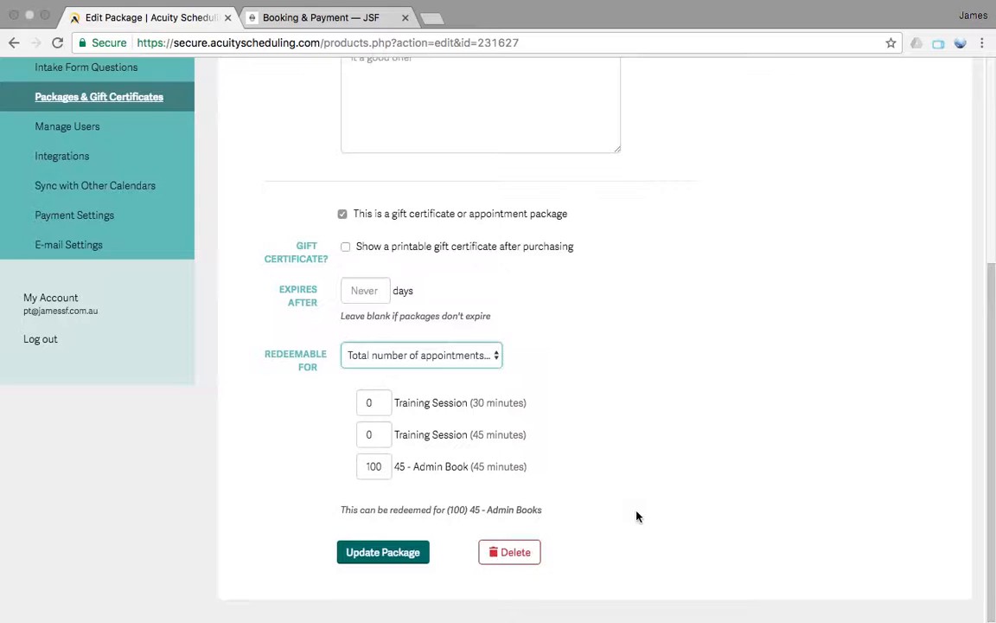
{"action": "scroll", "coordinate": [636, 515], "scroll_direction": "up", "scroll_amount": 5}
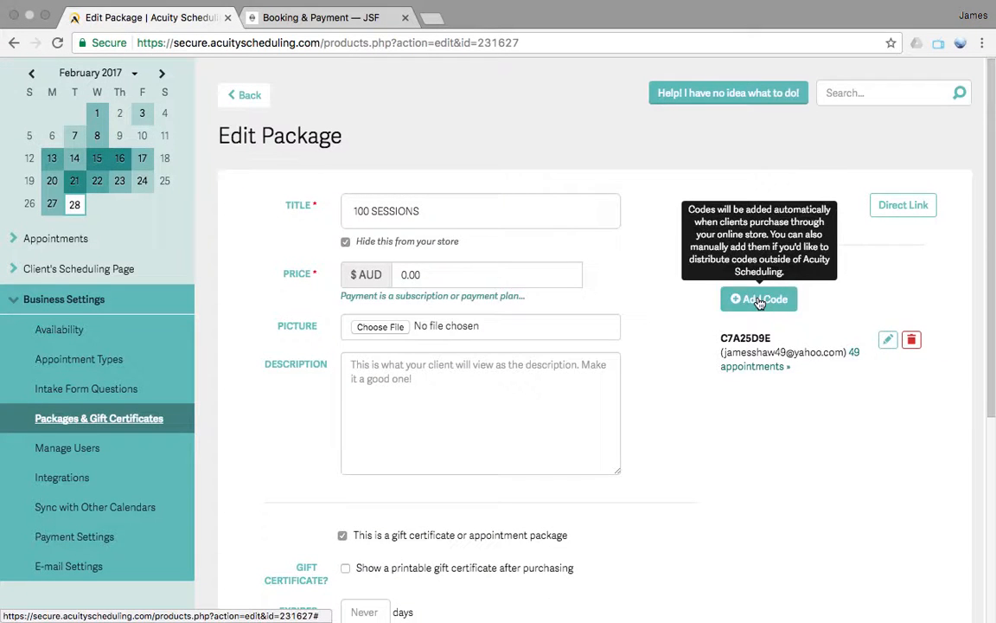
View the clients a new package code can be assigned to, and return to the package without adding a code
{"action": "left_click", "coordinate": [759, 301]}
{"action": "left_click", "coordinate": [718, 322]}
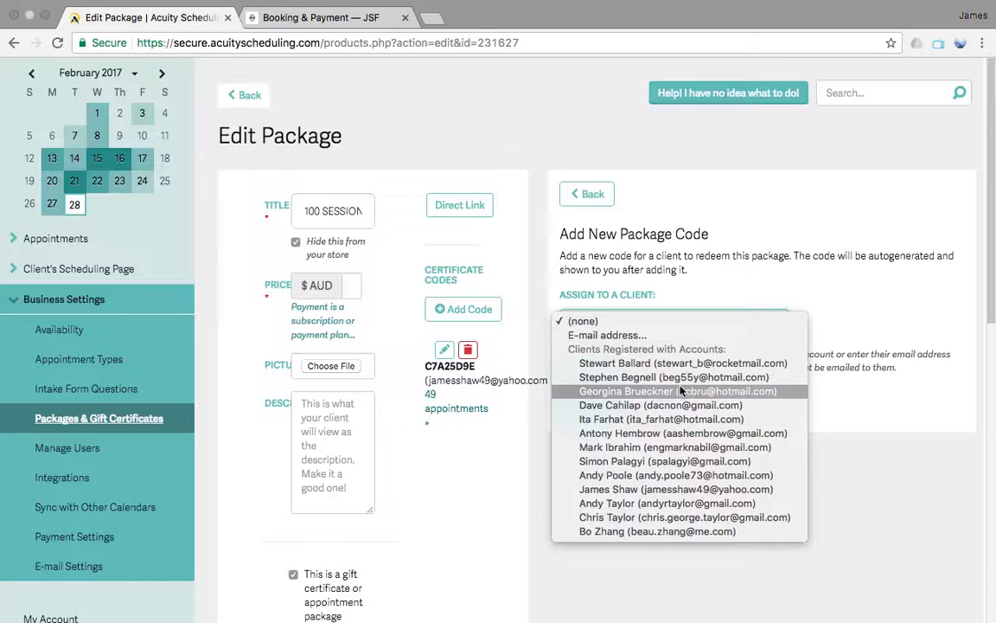
{"action": "left_click", "coordinate": [615, 192]}
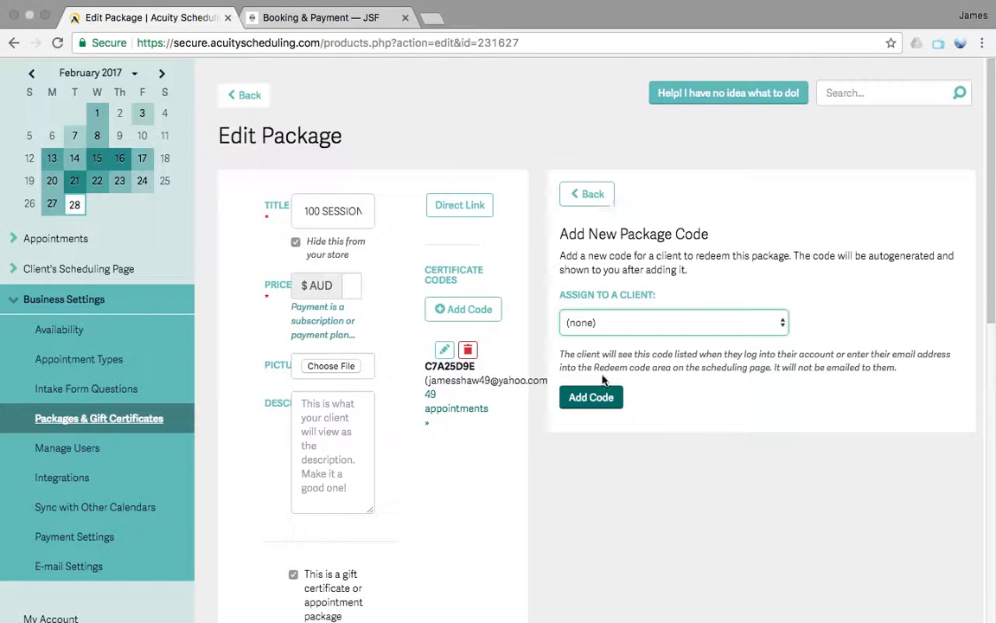
{"action": "left_click", "coordinate": [590, 193]}
Highlight the existing certificate code of the 100 SESSIONS package
{"action": "left_click_drag", "start_coordinate": [773, 339], "coordinate": [716, 331]}
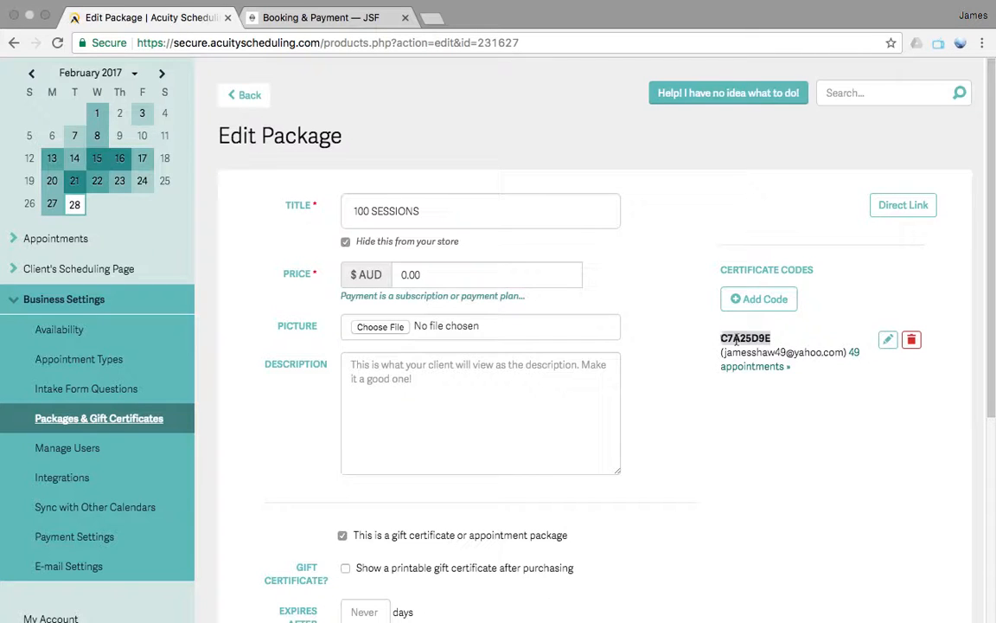
{"action": "left_click", "coordinate": [791, 340]}
{"action": "left_click_drag", "start_coordinate": [777, 338], "coordinate": [712, 335]}
{"action": "key", "text": "super+c"}
Start a new appointment on May 9, 2017 at 9:30am with the 45 - Admin Book appointment type
{"action": "left_click", "coordinate": [86, 237]}
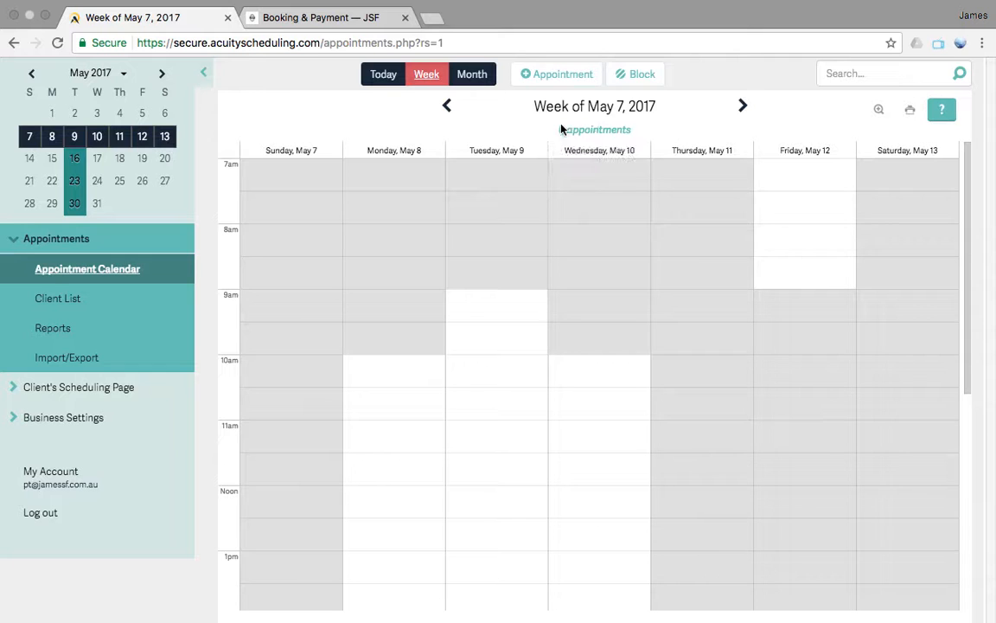
{"action": "left_click", "coordinate": [496, 325]}
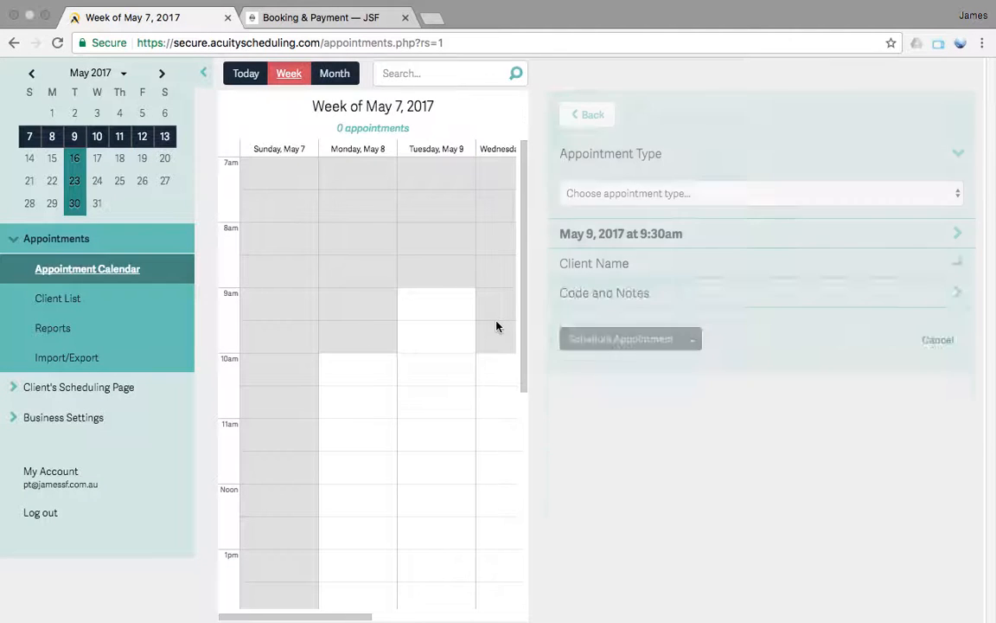
{"action": "left_click", "coordinate": [646, 195]}
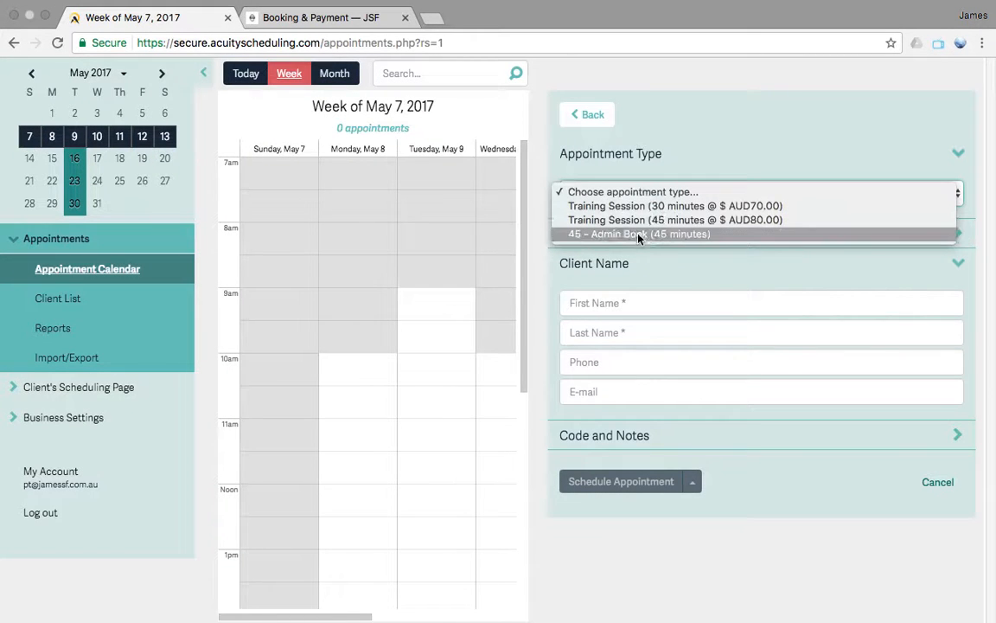
{"action": "left_click", "coordinate": [637, 236]}
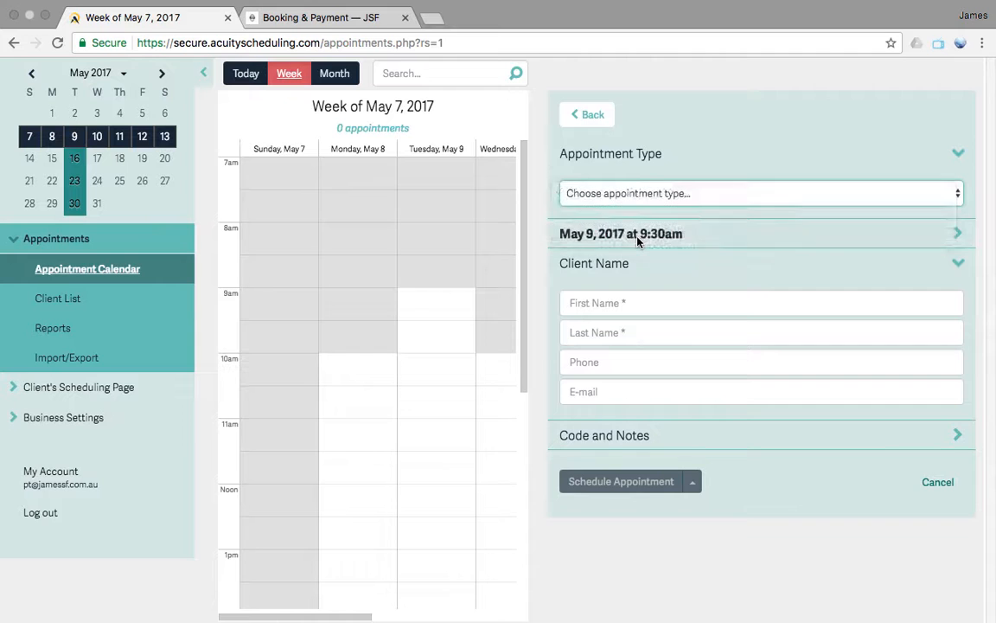
Fill in the booking's name, phone and e-mail details from the matching existing client
{"action": "left_click", "coordinate": [607, 467]}
{"action": "type", "text": "ja"}
{"action": "left_click", "coordinate": [609, 520]}
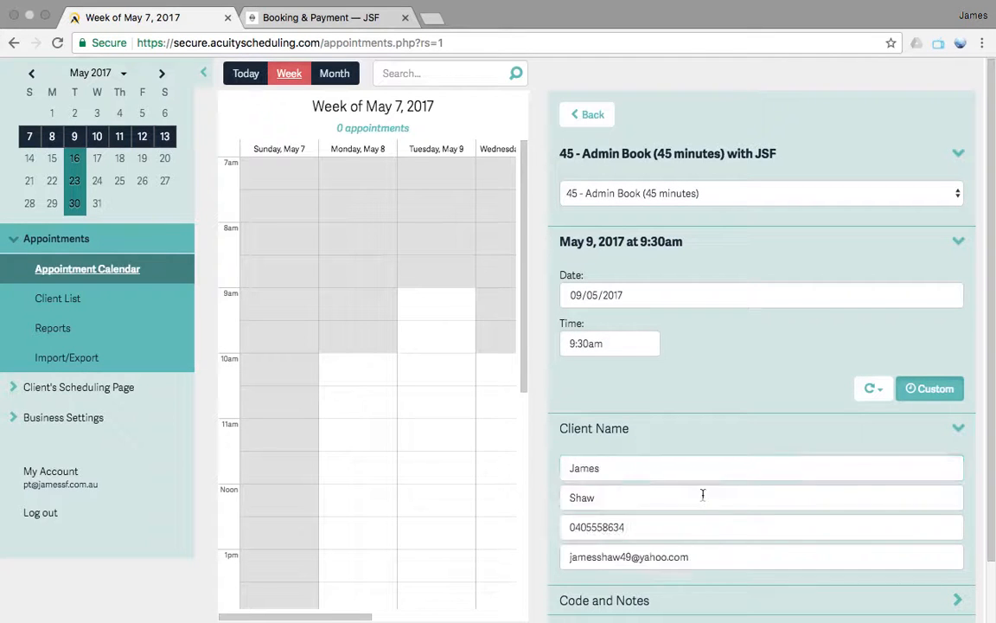
Apply the client's 100 SESSIONS package code to the booking in the coupon or package code field
{"action": "scroll", "coordinate": [740, 494], "scroll_direction": "down", "scroll_amount": 2}
{"action": "left_click", "coordinate": [960, 538]}
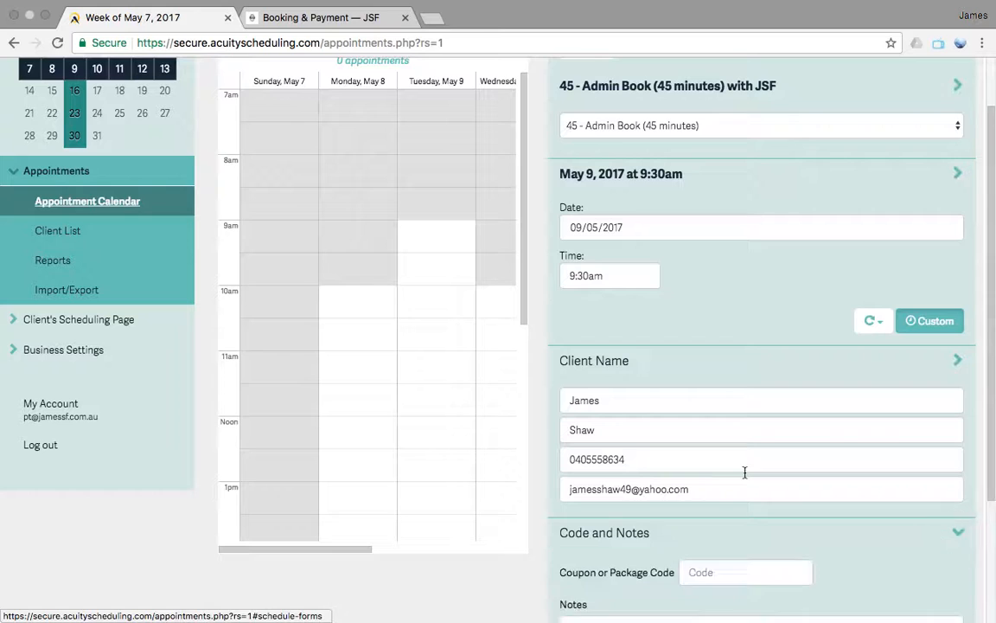
{"action": "scroll", "coordinate": [735, 464], "scroll_direction": "down", "scroll_amount": 4}
{"action": "left_click", "coordinate": [742, 416]}
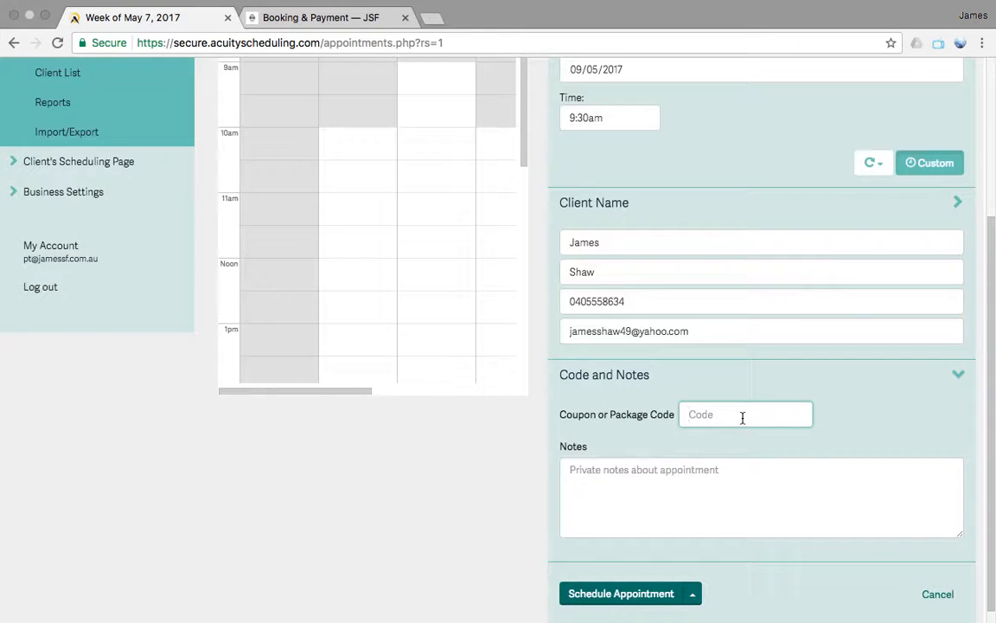
{"action": "key", "text": "super+v"}
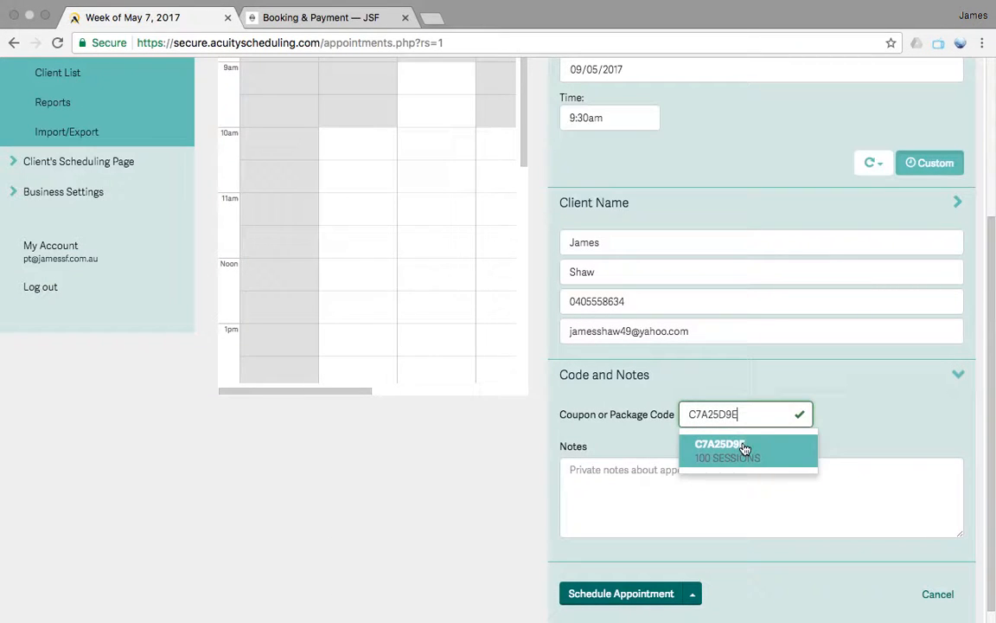
{"action": "left_click", "coordinate": [743, 447]}
Review the booking's type, time, client and package code, schedule the appointment, and return to the calendar
{"action": "scroll", "coordinate": [761, 367], "scroll_direction": "up", "scroll_amount": 3}
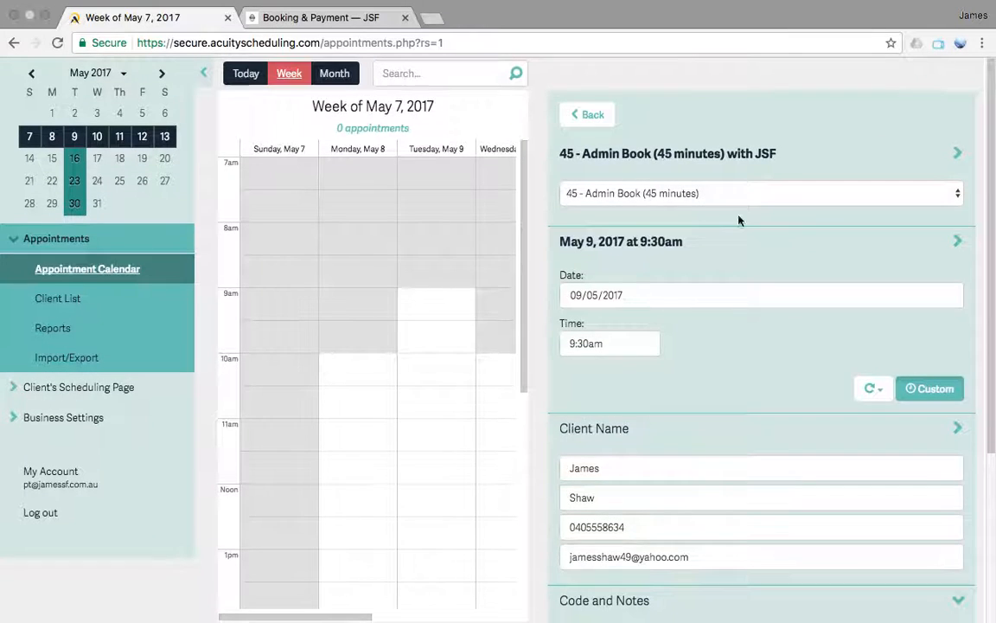
{"action": "scroll", "coordinate": [741, 342], "scroll_direction": "down", "scroll_amount": 3}
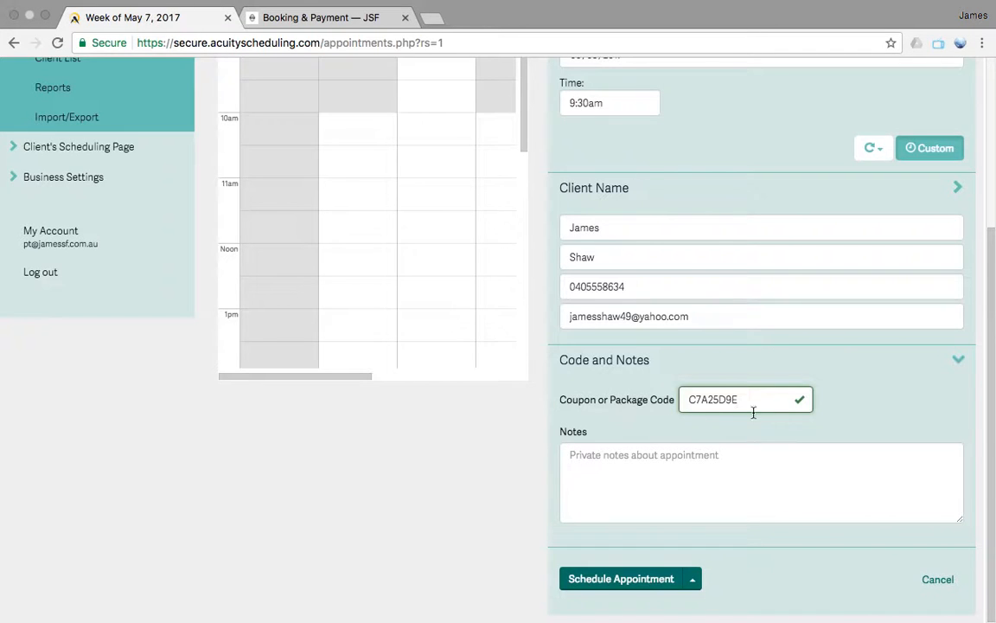
{"action": "scroll", "coordinate": [770, 157], "scroll_direction": "up", "scroll_amount": 3}
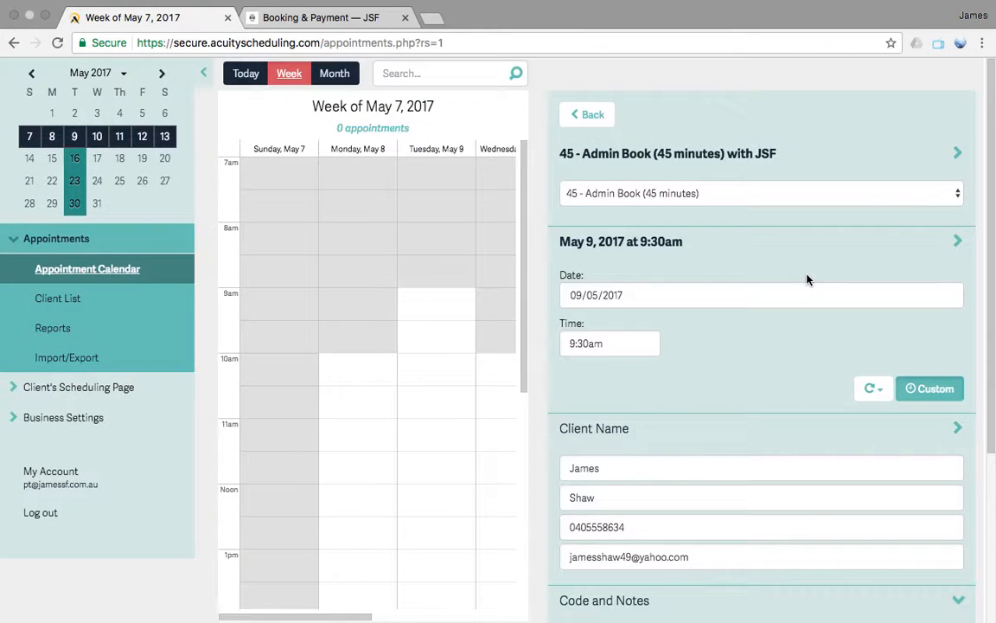
{"action": "scroll", "coordinate": [809, 365], "scroll_direction": "down", "scroll_amount": 3}
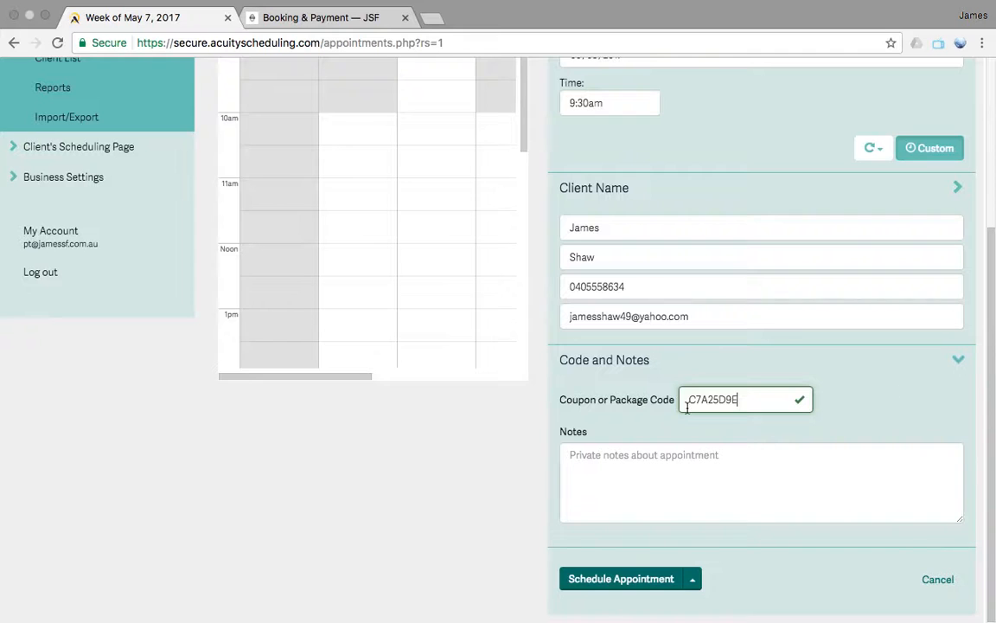
{"action": "scroll", "coordinate": [787, 213], "scroll_direction": "up", "scroll_amount": 5}
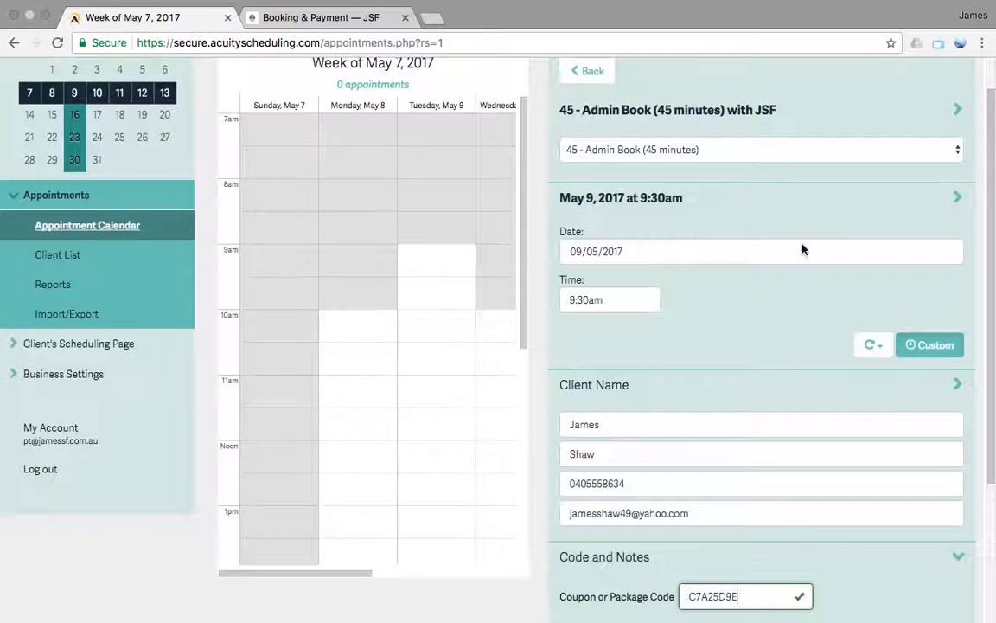
{"action": "scroll", "coordinate": [802, 249], "scroll_direction": "down", "scroll_amount": 5}
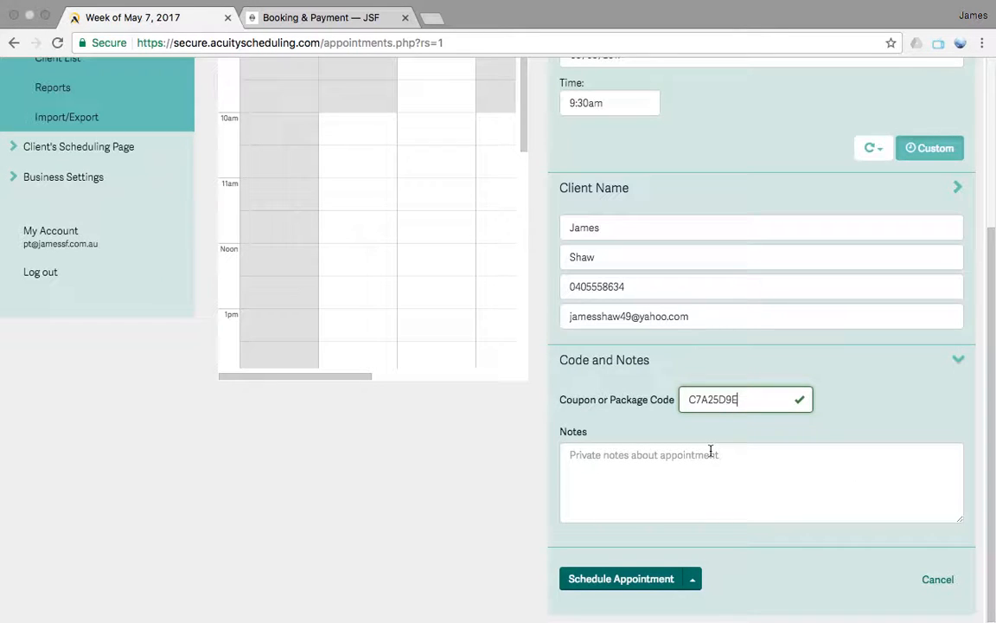
{"action": "scroll", "coordinate": [756, 260], "scroll_direction": "up", "scroll_amount": 3}
{"action": "scroll", "coordinate": [755, 260], "scroll_direction": "down", "scroll_amount": 3}
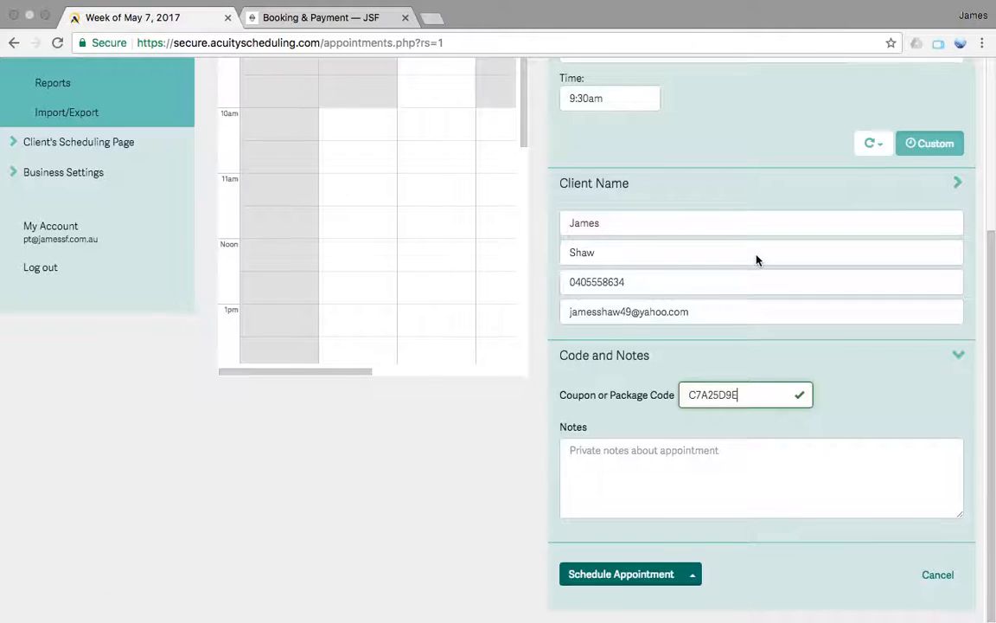
{"action": "key", "text": "Return"}
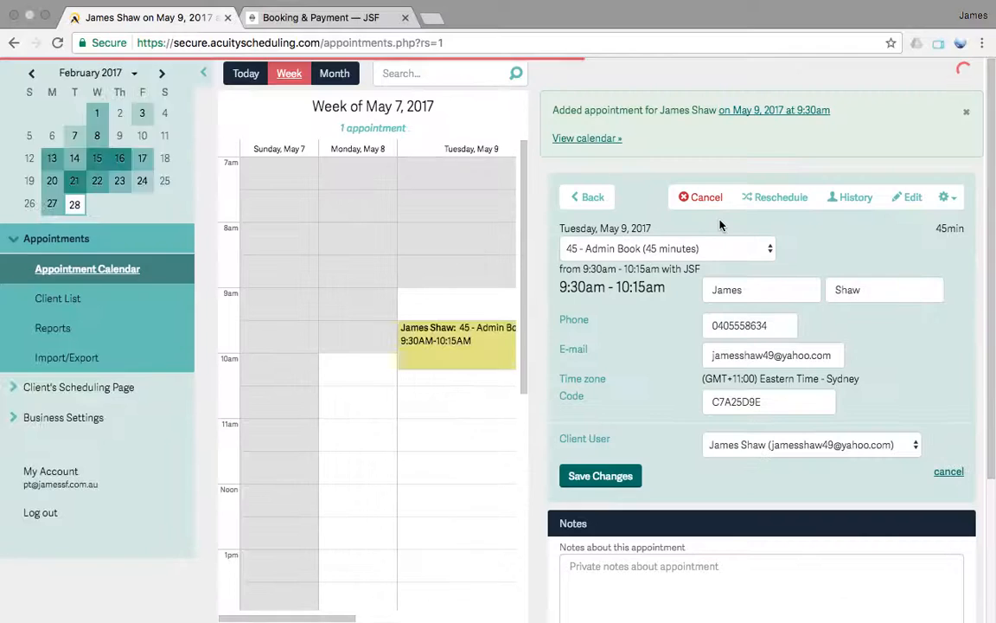
{"action": "left_click", "coordinate": [603, 198]}
Find the client in the Client List and check how many Admin Book sessions remain on the valid package code
{"action": "left_click", "coordinate": [74, 307]}
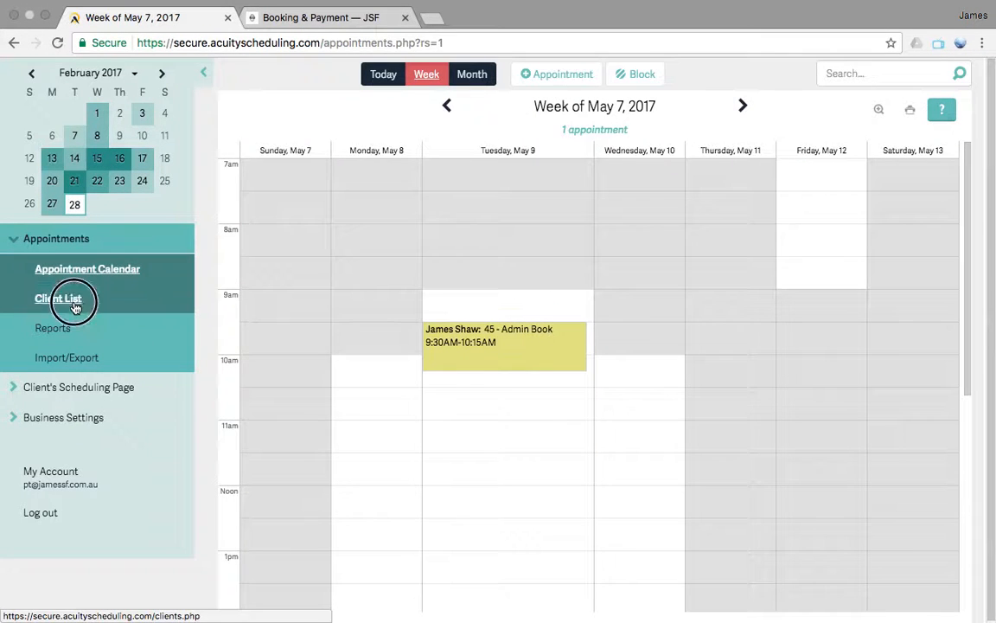
{"action": "type", "text": "james"}
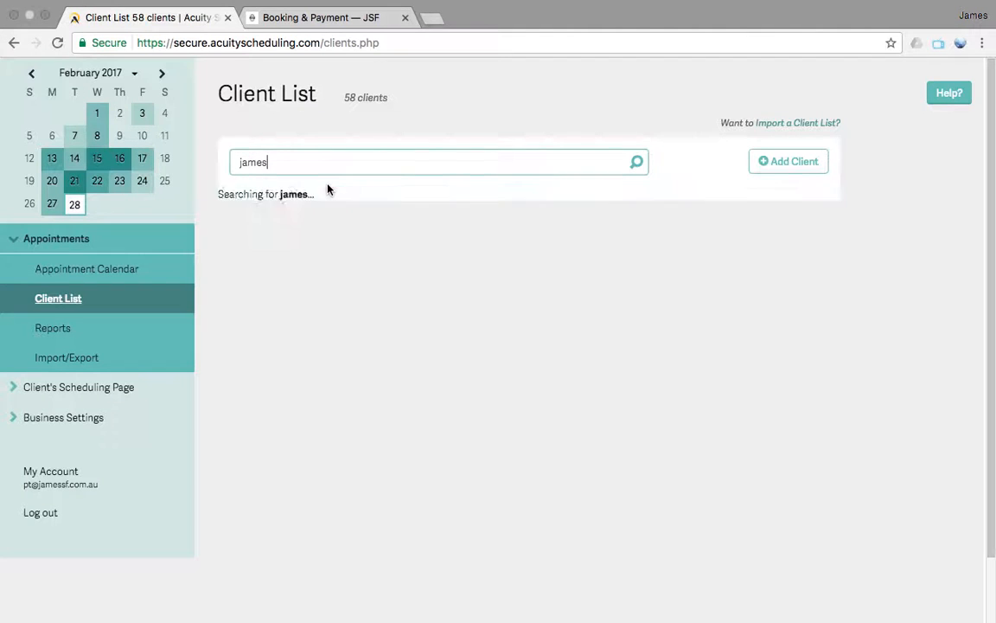
{"action": "left_click", "coordinate": [289, 231]}
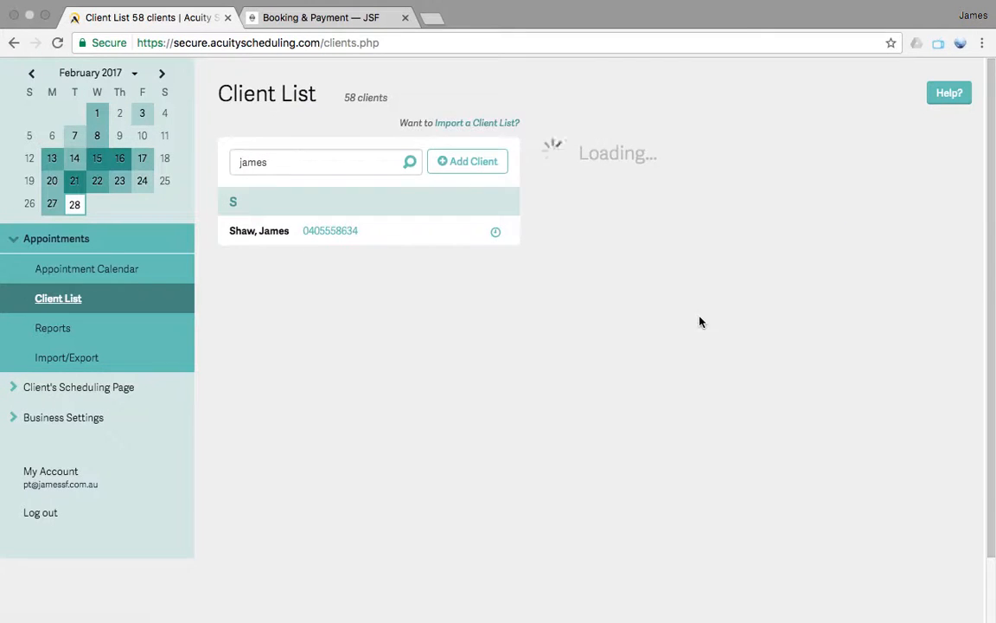
{"action": "scroll", "coordinate": [735, 389], "scroll_direction": "down", "scroll_amount": 10}
{"action": "scroll", "coordinate": [743, 415], "scroll_direction": "down", "scroll_amount": 20}
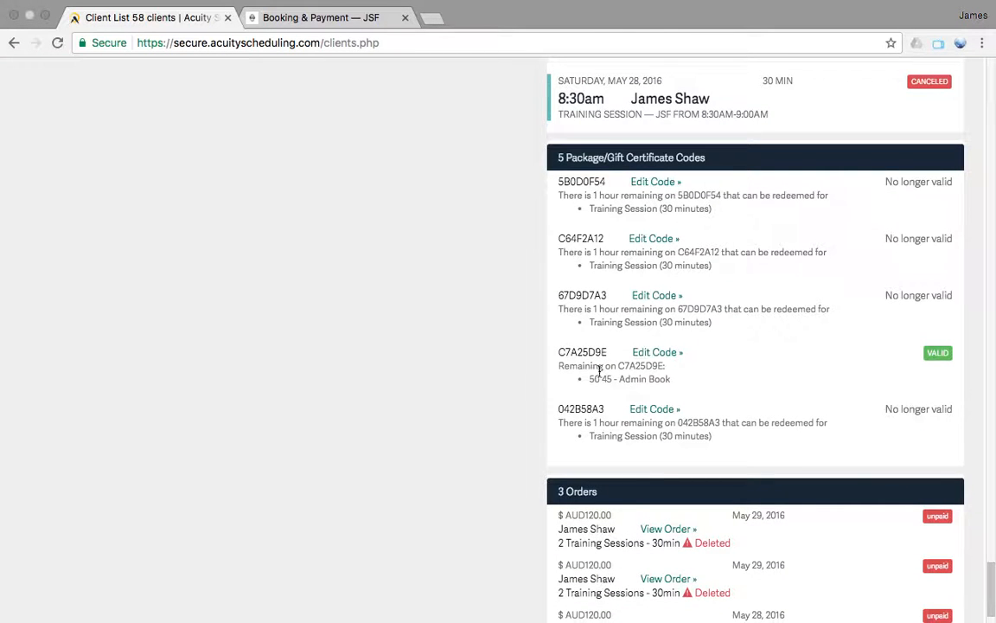
{"action": "left_click_drag", "start_coordinate": [558, 351], "coordinate": [610, 352]}
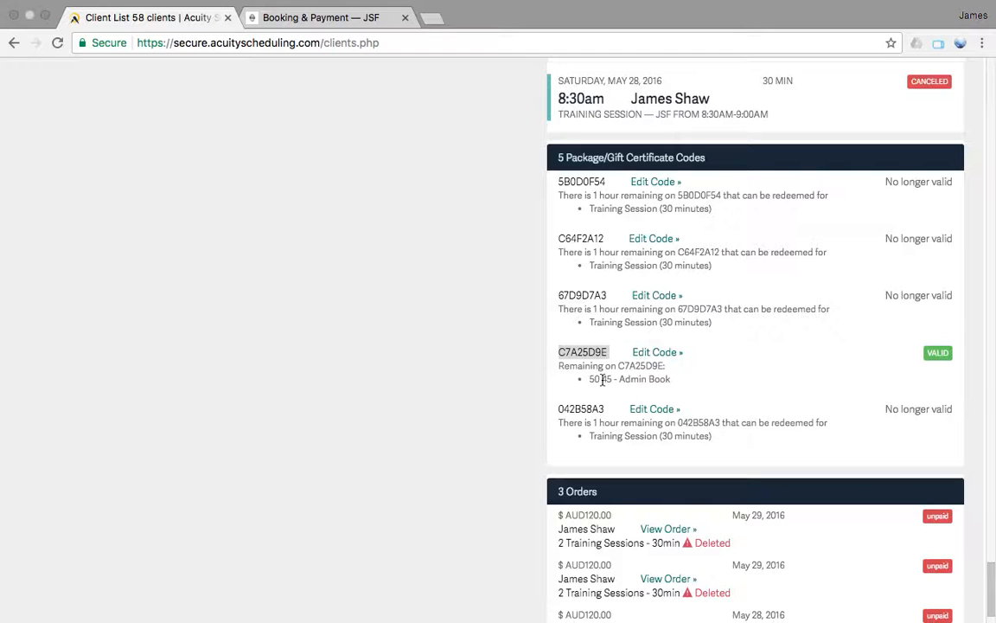
{"action": "left_click_drag", "start_coordinate": [602, 380], "coordinate": [585, 380]}
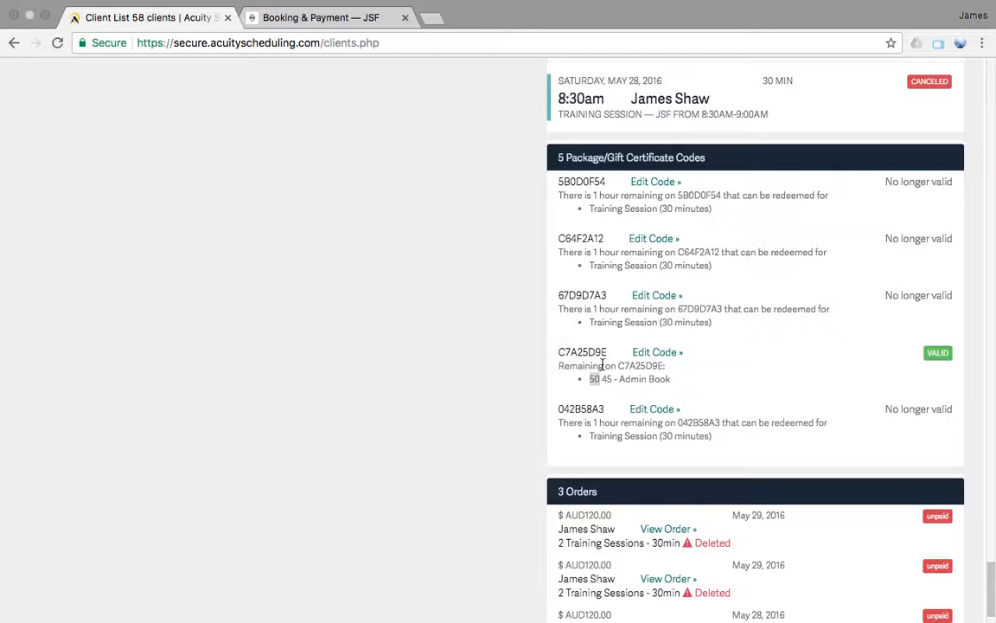
{"action": "scroll", "coordinate": [609, 361], "scroll_direction": "up", "scroll_amount": 20}
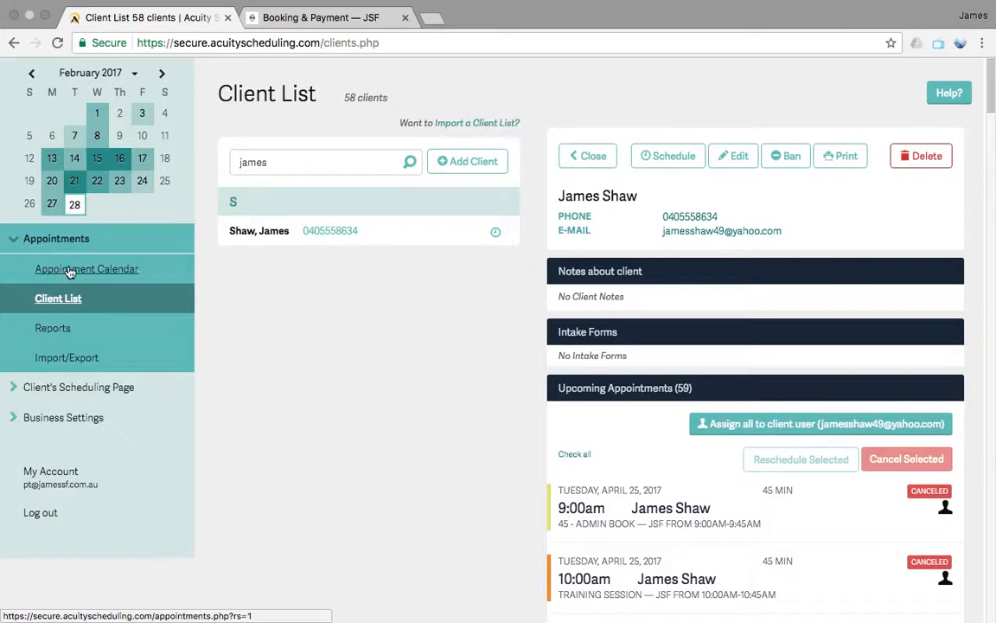
Cancel the May 9 9:30am Admin Book appointment without marking it as a no-show, with the client notified by e-mail
{"action": "left_click", "coordinate": [72, 269]}
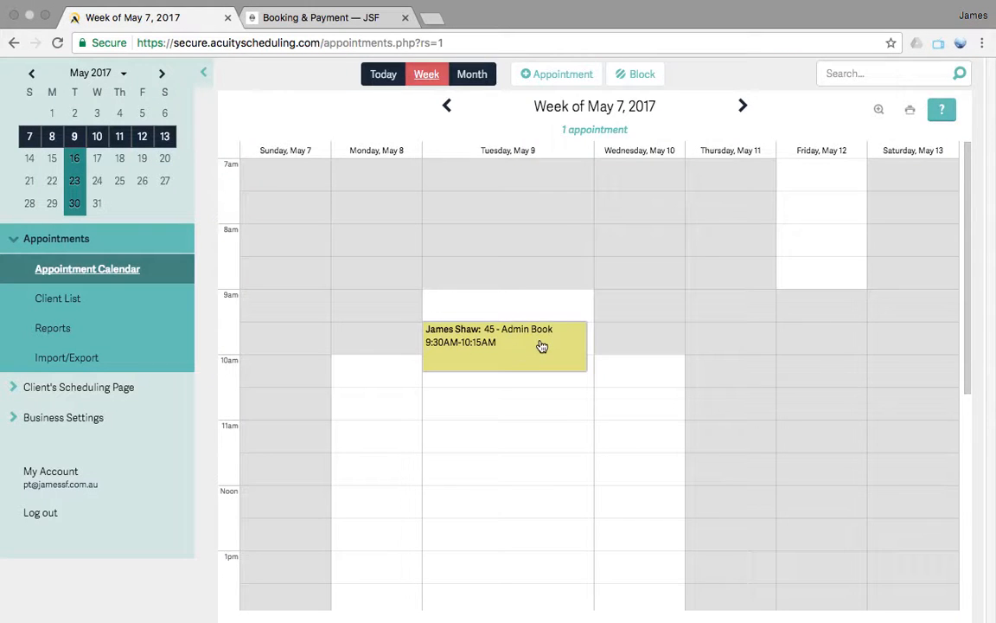
{"action": "left_click", "coordinate": [541, 344]}
{"action": "left_click", "coordinate": [702, 112]}
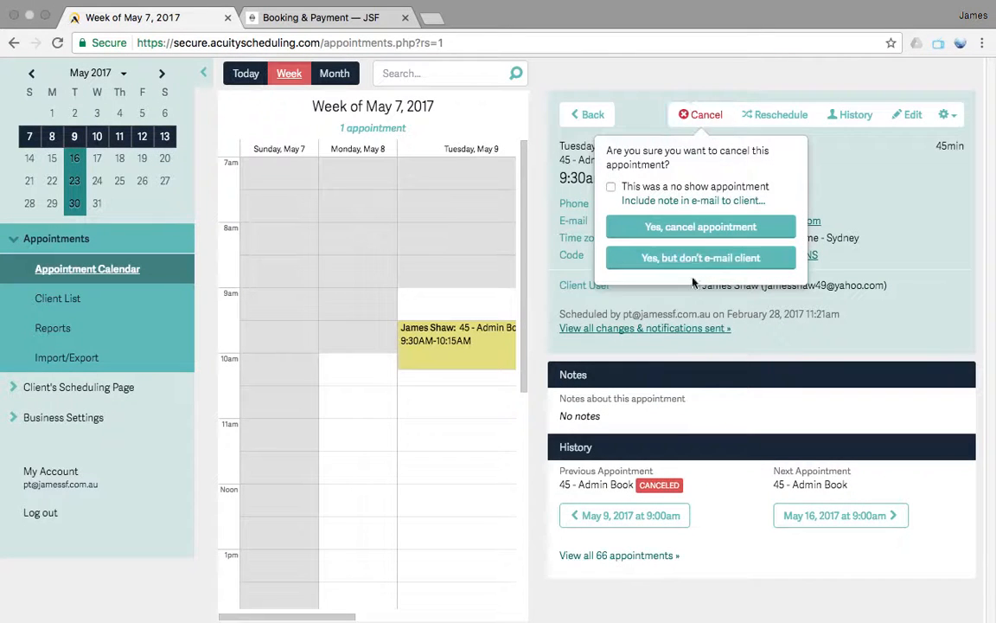
{"action": "left_click", "coordinate": [696, 229]}
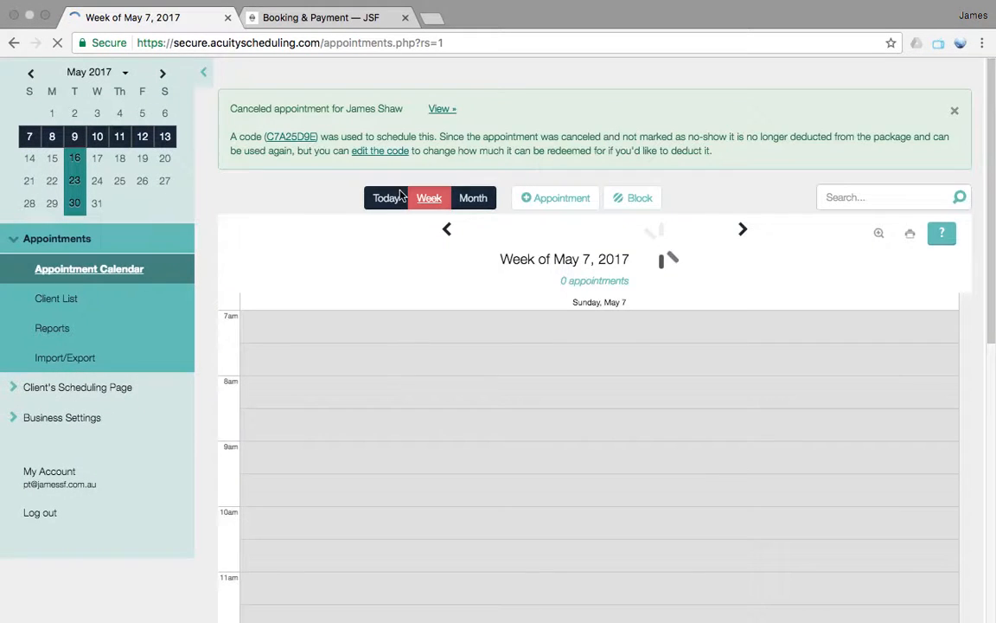
Look up the client's record again and check the sessions remaining on the package code since the cancellation
{"action": "left_click", "coordinate": [49, 296]}
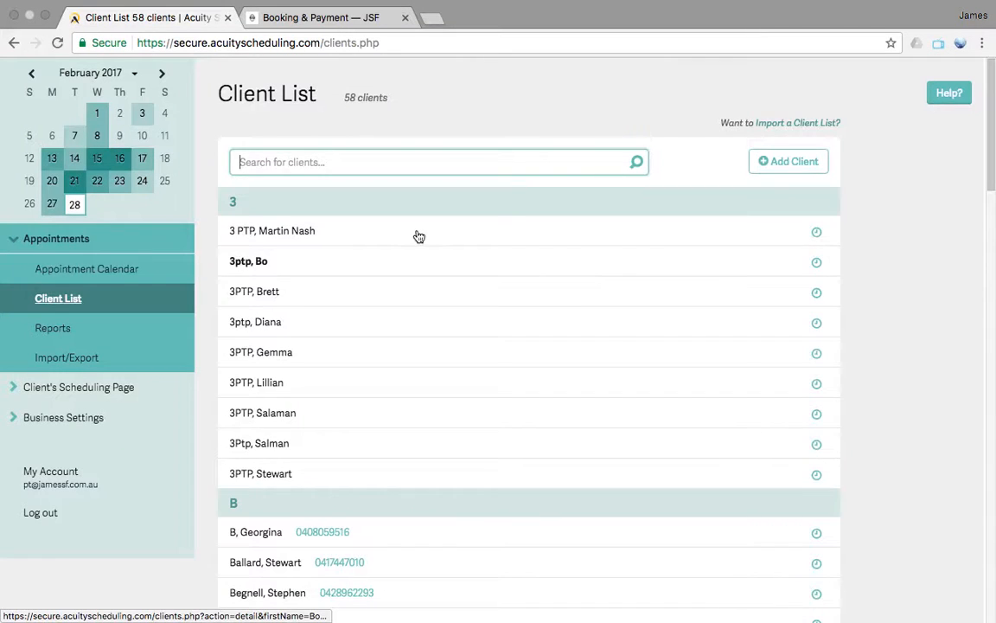
{"action": "type", "text": "jame"}
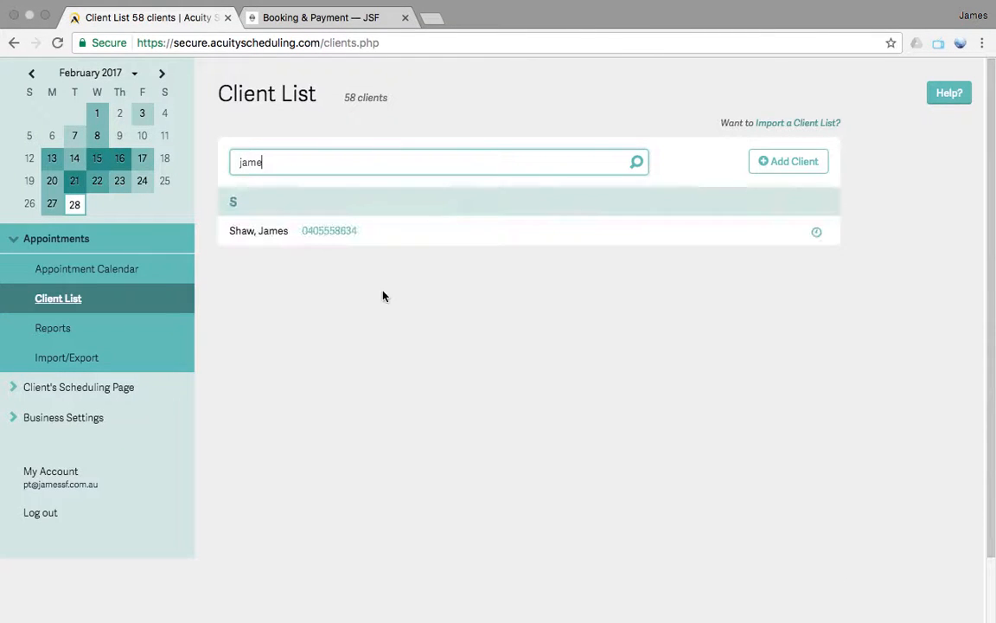
{"action": "left_click", "coordinate": [350, 239]}
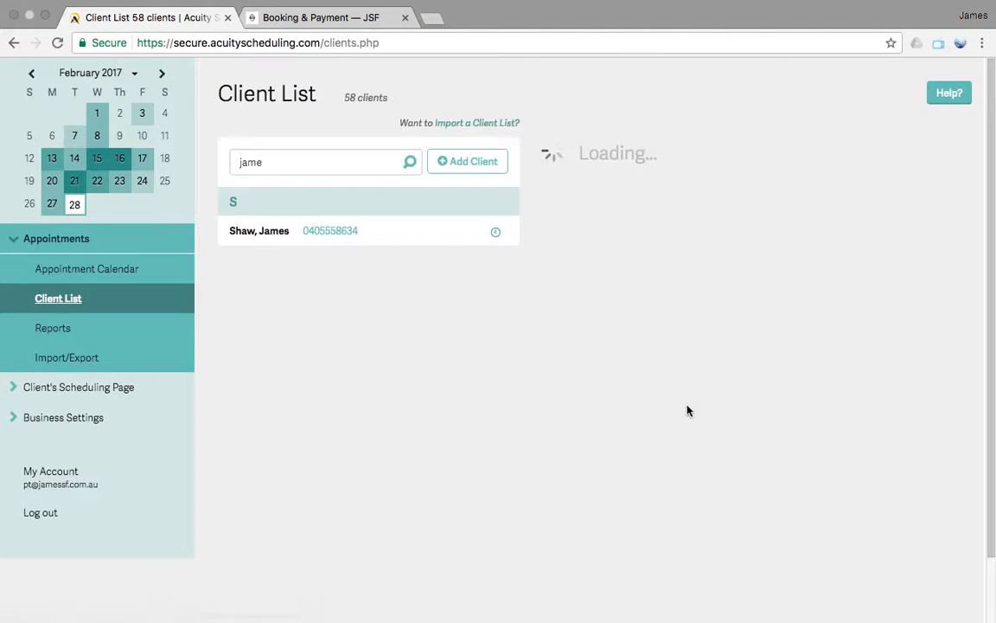
{"action": "scroll", "coordinate": [688, 413], "scroll_direction": "down", "scroll_amount": 20}
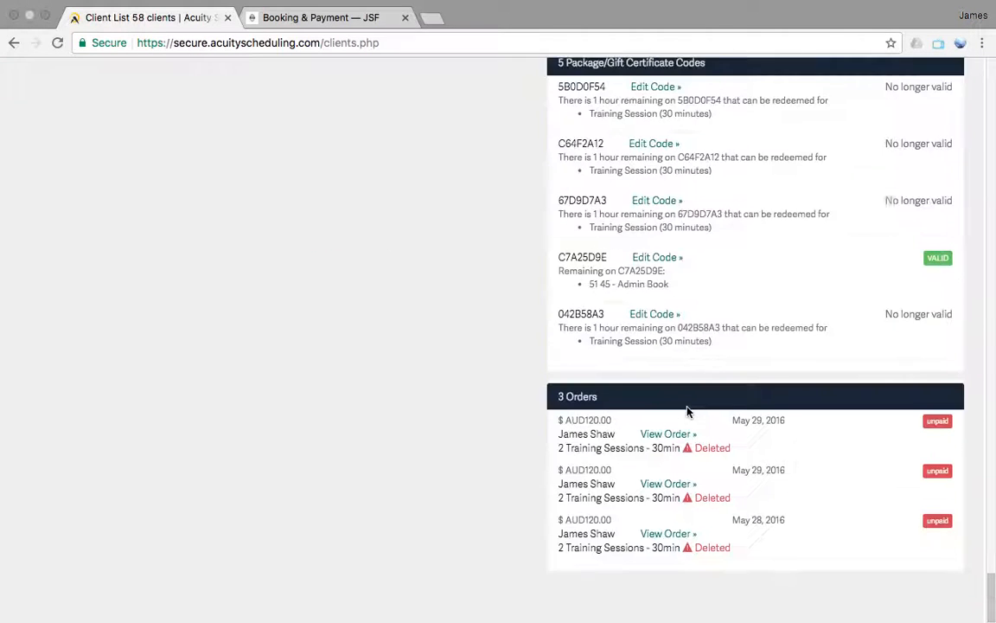
{"action": "left_click", "coordinate": [581, 326]}
{"action": "mouse_move", "coordinate": [581, 326]}
{"action": "left_mouse_down"}
{"action": "mouse_move", "coordinate": [557, 298]}
{"action": "mouse_move", "coordinate": [593, 328]}
{"action": "left_mouse_up"}
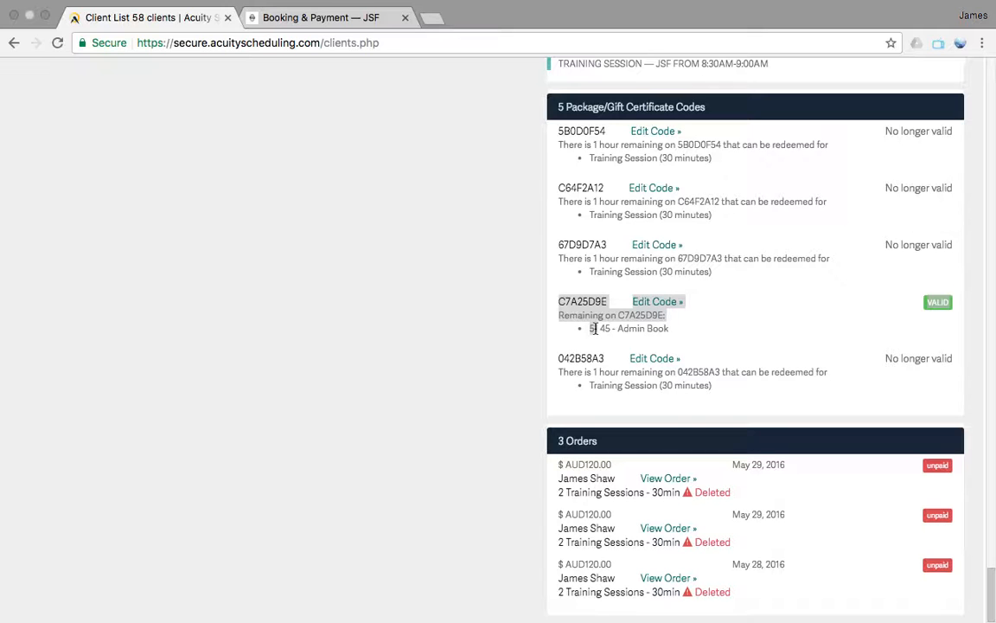
{"action": "left_click", "coordinate": [495, 280]}
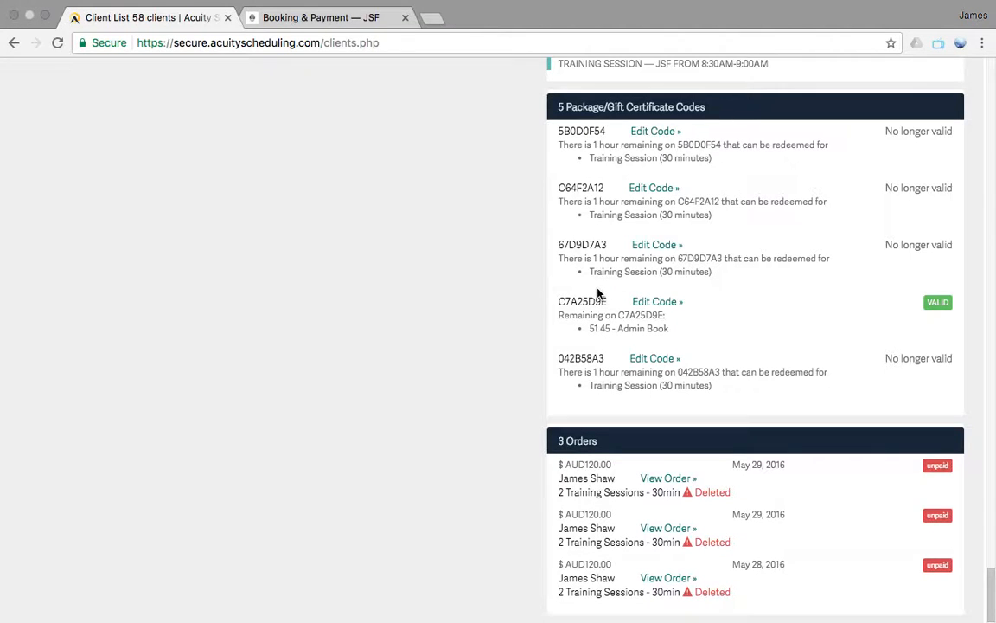
{"action": "scroll", "coordinate": [596, 294], "scroll_direction": "up", "scroll_amount": 20}
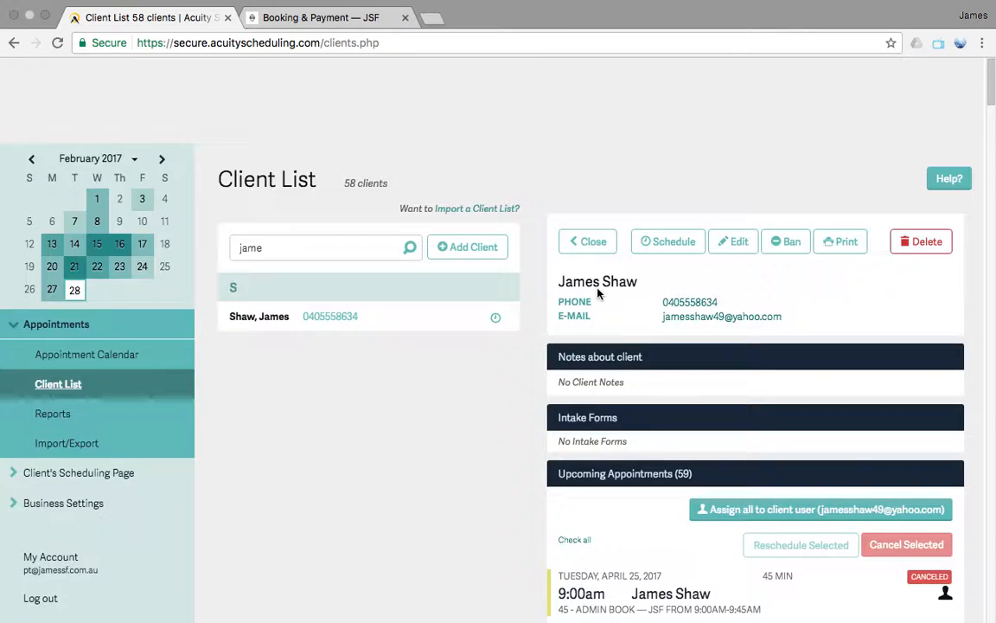
{"action": "scroll", "coordinate": [383, 284], "scroll_direction": "down", "scroll_amount": 2}
Start a new 45 - Admin Book (45 minutes) appointment on the calendar for May 9, 2017 at 9:30am
{"action": "left_click", "coordinate": [52, 245]}
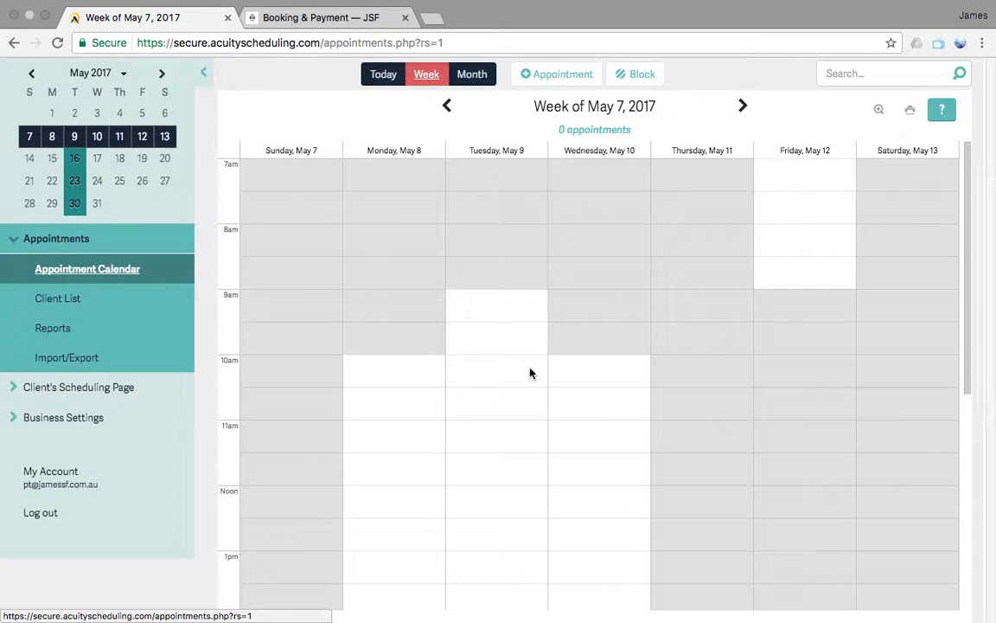
{"action": "left_click", "coordinate": [523, 328]}
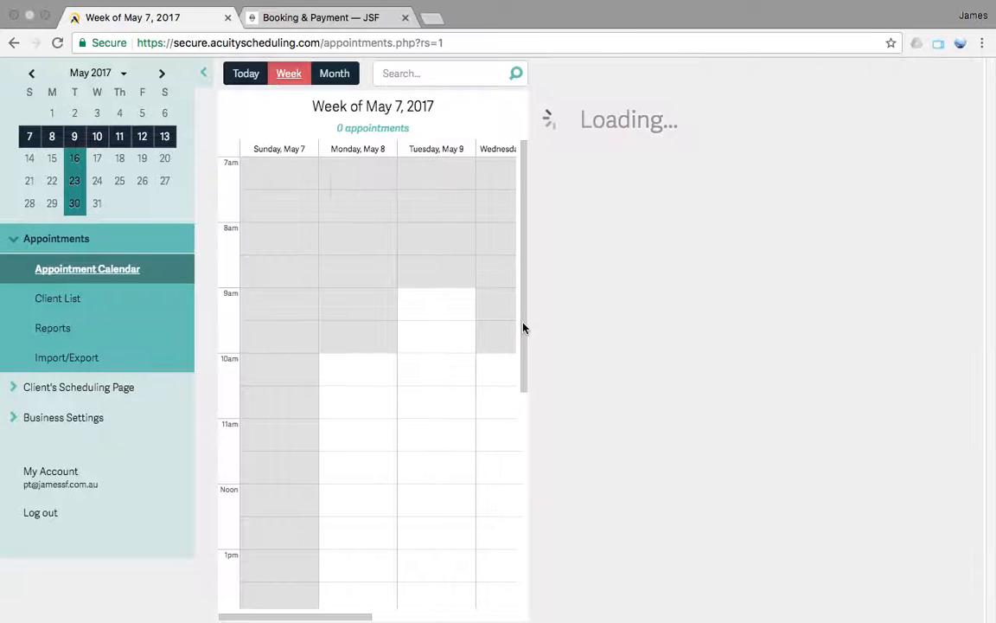
{"action": "left_click", "coordinate": [787, 193]}
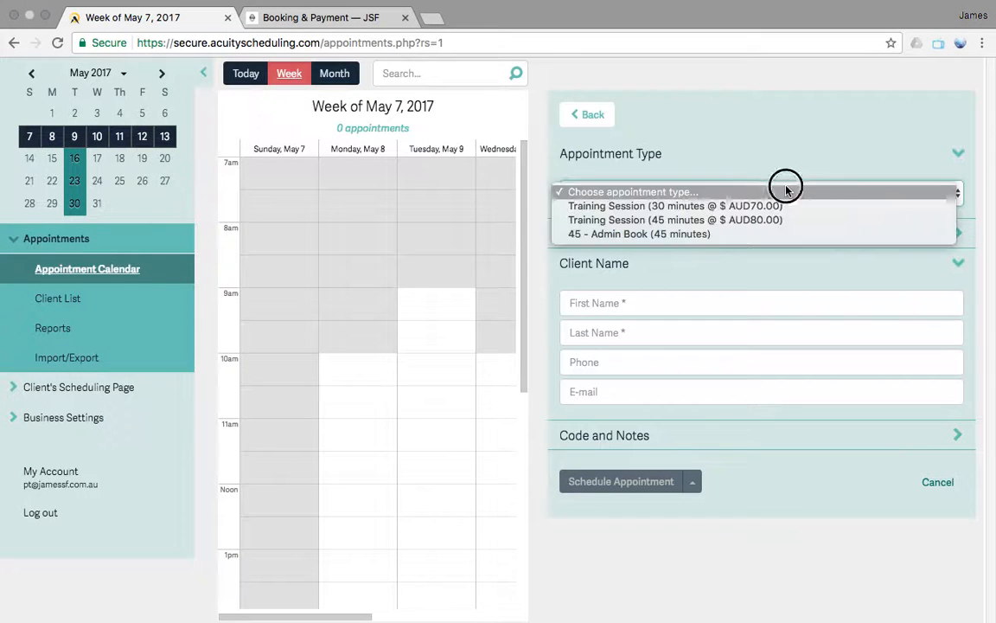
{"action": "left_click", "coordinate": [754, 233]}
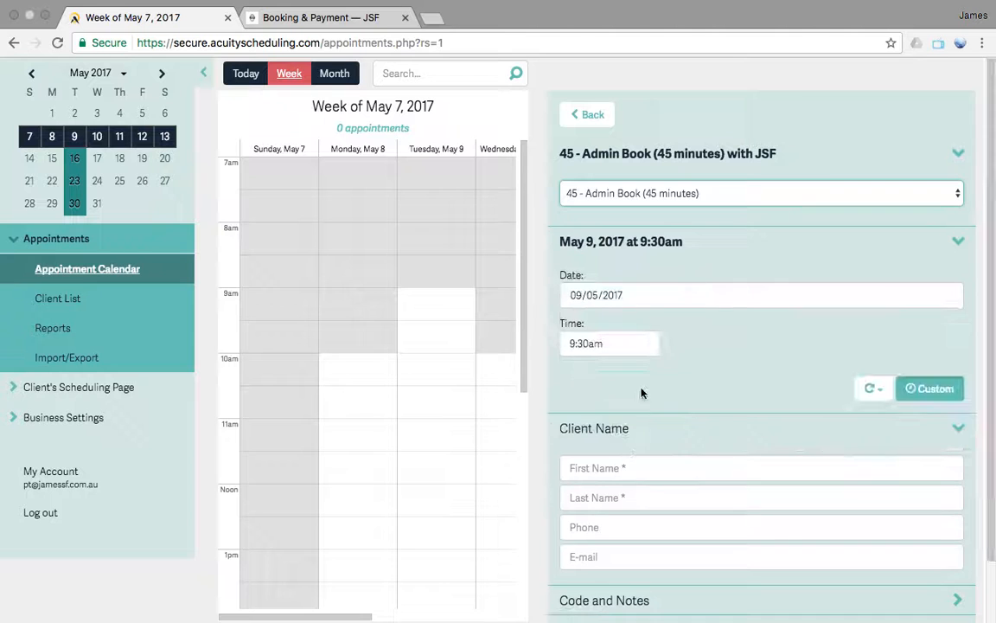
Fill in the existing client's contact details and paste the client's package code into the Coupon or Package Code field
{"action": "left_click", "coordinate": [629, 467]}
{"action": "type", "text": "jam"}
{"action": "left_click", "coordinate": [630, 503]}
{"action": "scroll", "coordinate": [725, 418], "scroll_direction": "down", "scroll_amount": 3}
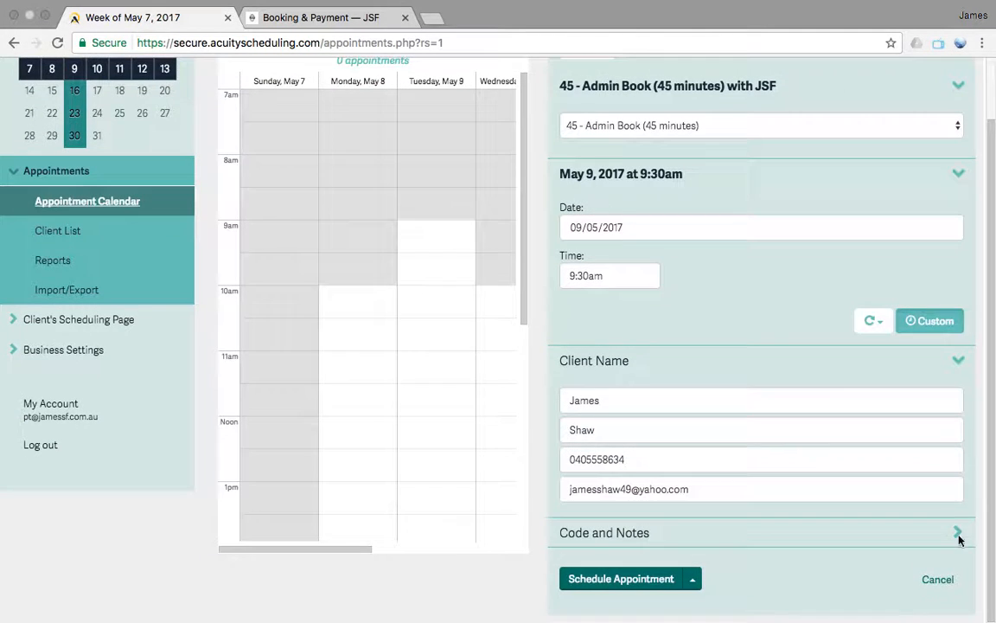
{"action": "left_click", "coordinate": [959, 533]}
{"action": "left_click", "coordinate": [725, 479]}
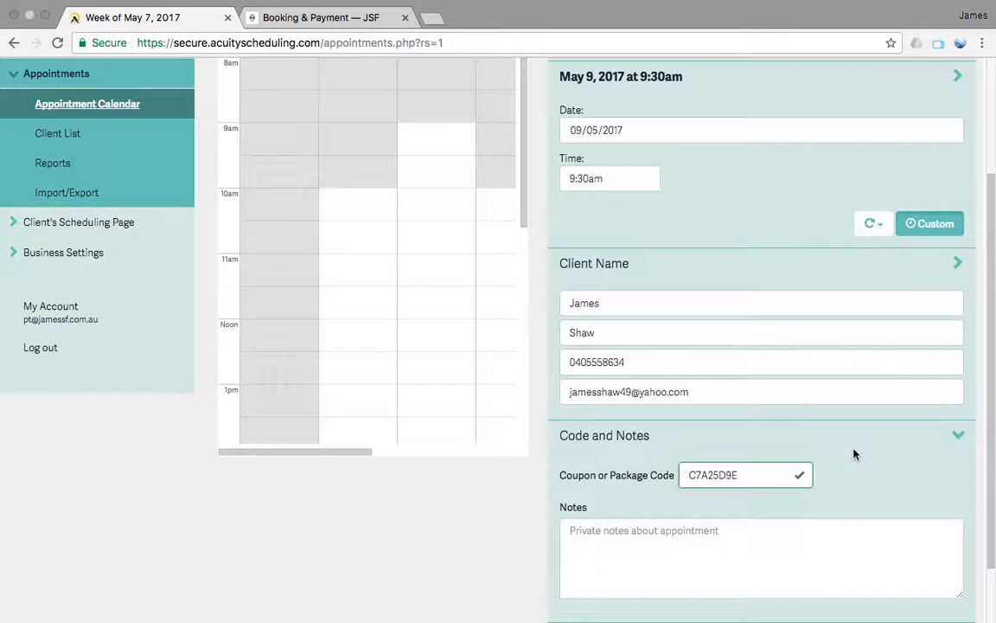
Try repeating the appointment every Tuesday, look through the available repeat counts, and leave the booking form without scheduling
{"action": "left_click", "coordinate": [890, 226]}
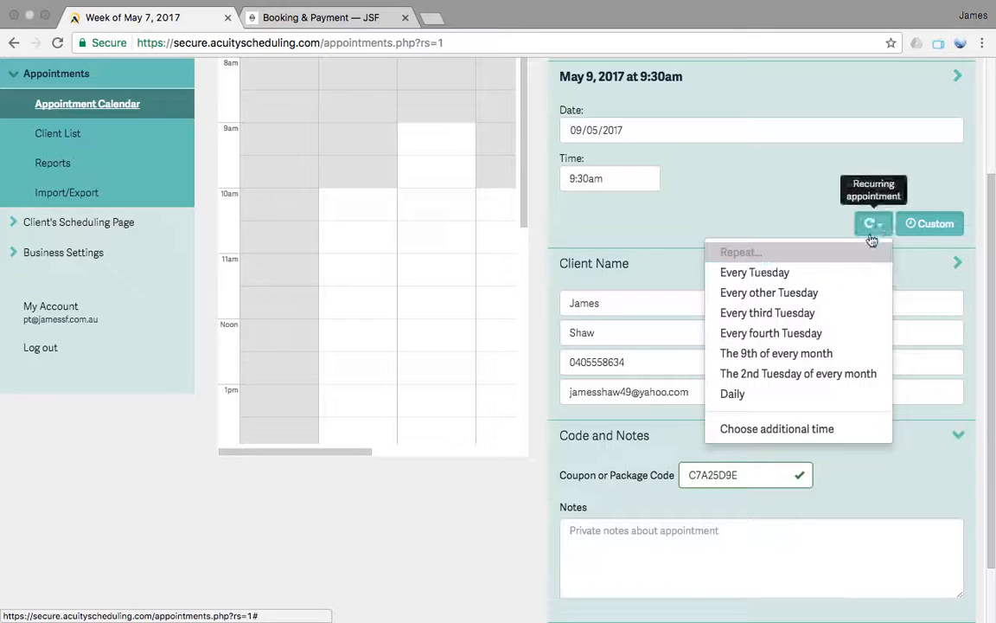
{"action": "left_click", "coordinate": [775, 274]}
{"action": "left_click", "coordinate": [836, 275]}
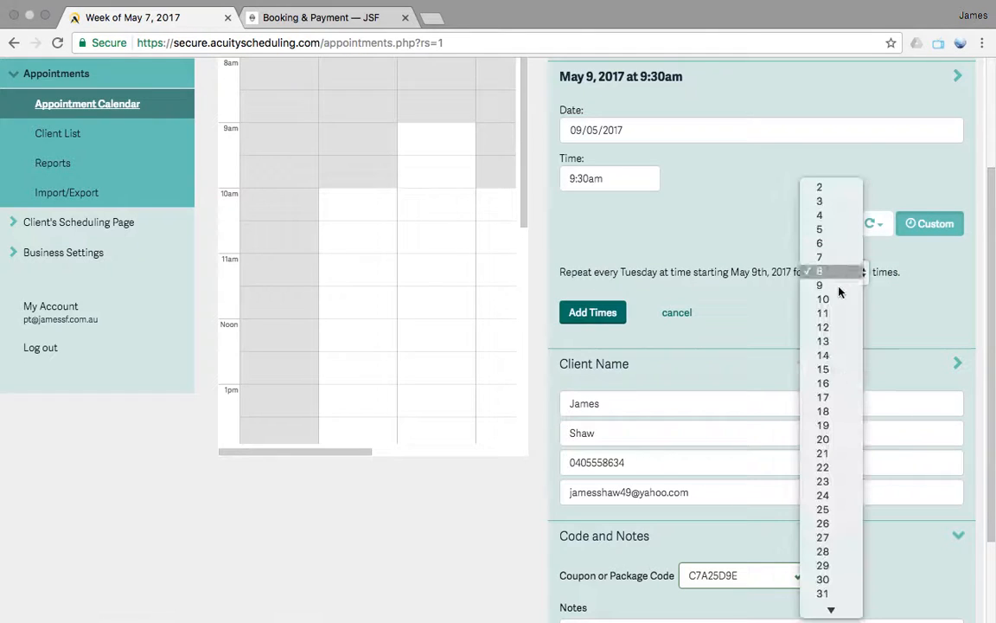
{"action": "scroll", "coordinate": [843, 398], "scroll_direction": "down", "scroll_amount": 3}
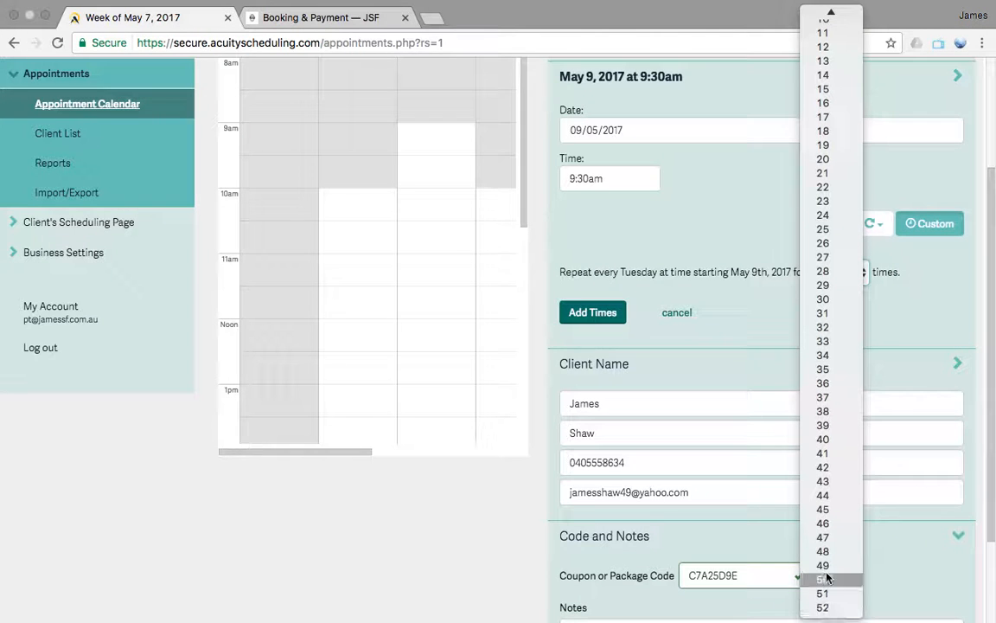
{"action": "left_click", "coordinate": [760, 227]}
{"action": "scroll", "coordinate": [798, 420], "scroll_direction": "down", "scroll_amount": 3}
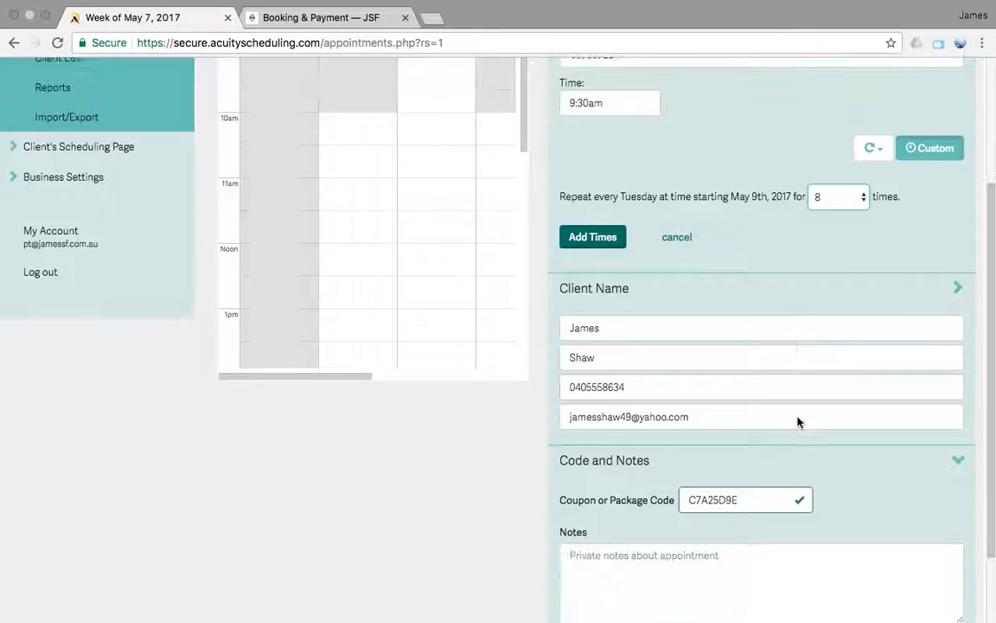
{"action": "scroll", "coordinate": [798, 421], "scroll_direction": "up", "scroll_amount": 7}
{"action": "scroll", "coordinate": [798, 421], "scroll_direction": "down", "scroll_amount": 1}
{"action": "scroll", "coordinate": [796, 413], "scroll_direction": "up", "scroll_amount": 1}
{"action": "left_click", "coordinate": [587, 116]}
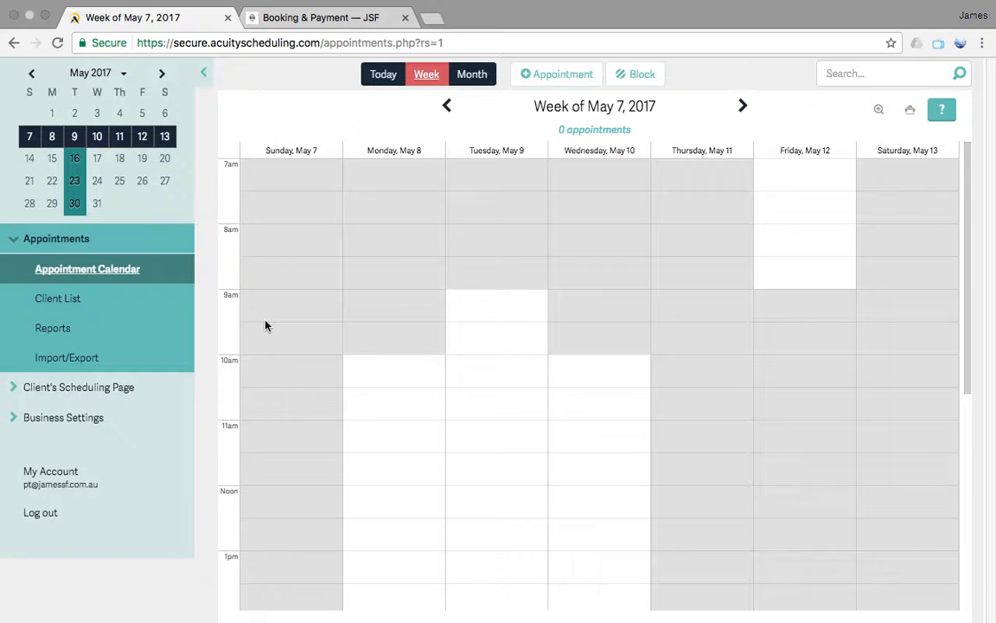
Open the scheduling page's Advanced CSS settings and review the session and package listings on the public Booking & Payment page before returning
{"action": "left_click", "coordinate": [90, 394]}
{"action": "left_click", "coordinate": [95, 361]}
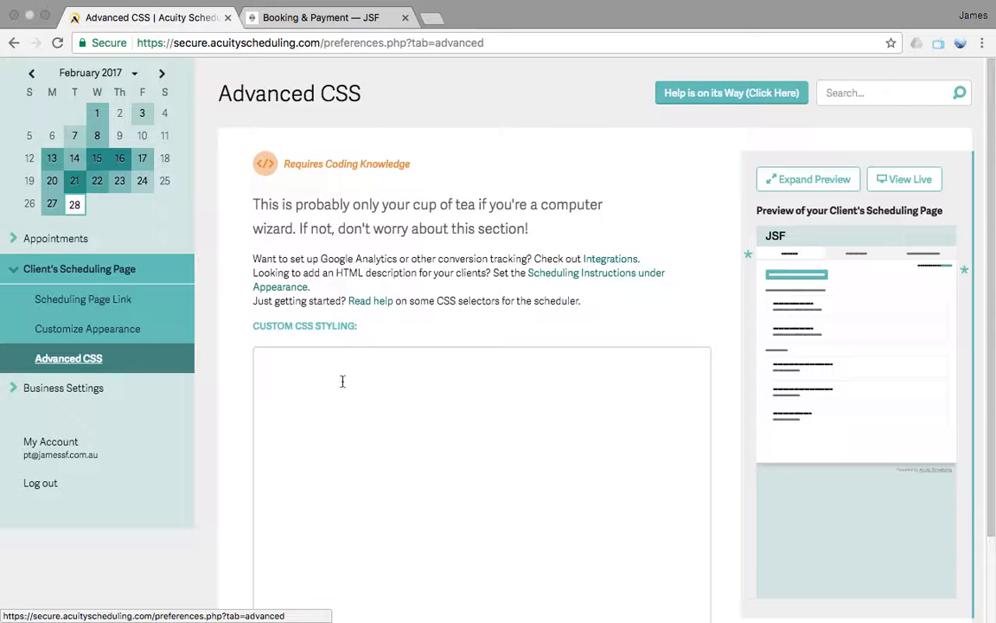
{"action": "left_click", "coordinate": [296, 12]}
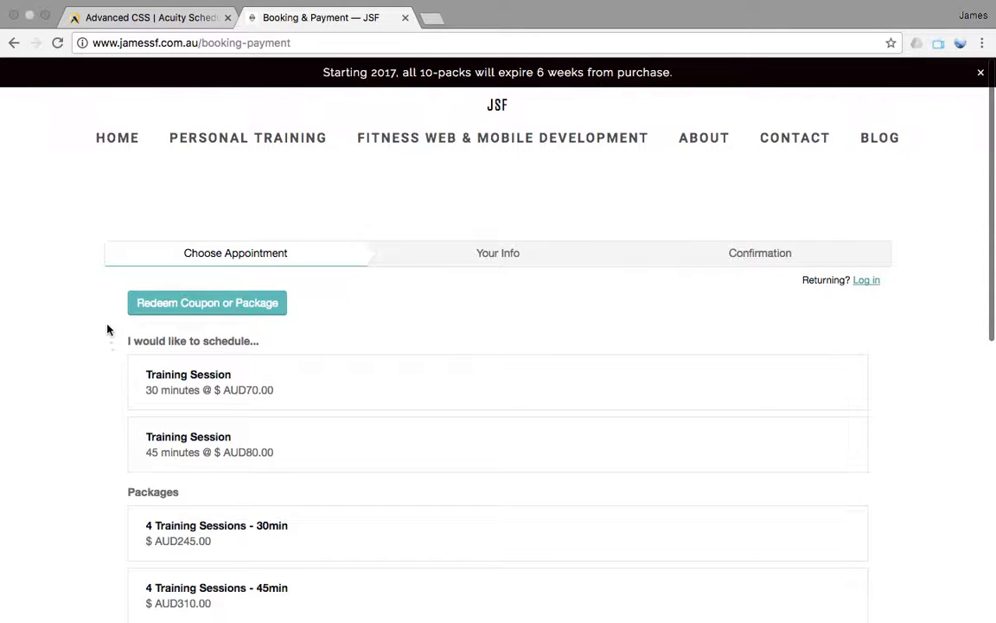
{"action": "scroll", "coordinate": [120, 396], "scroll_direction": "down", "scroll_amount": 2}
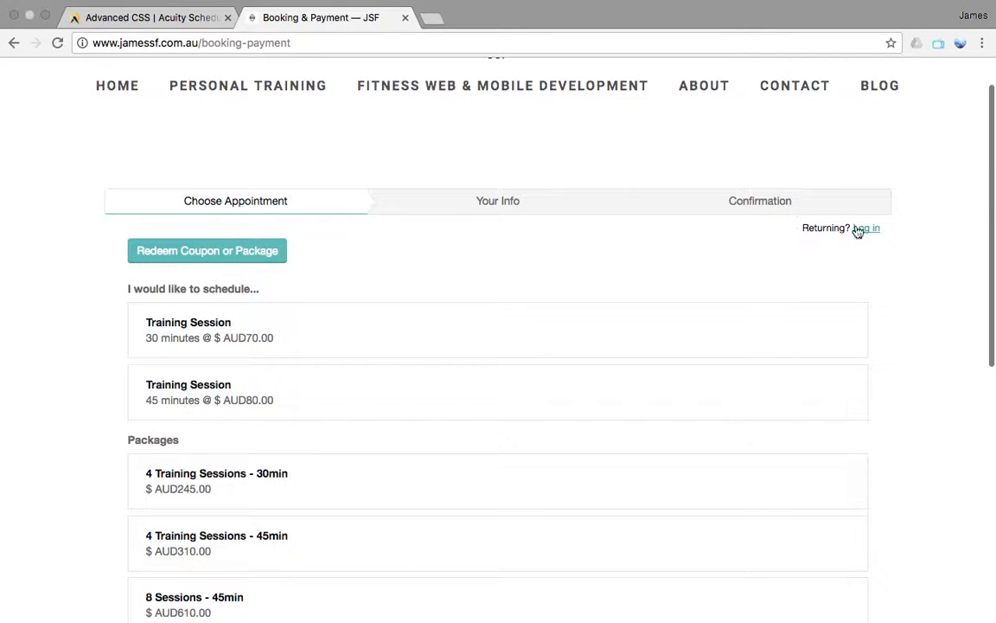
{"action": "scroll", "coordinate": [950, 338], "scroll_direction": "down", "scroll_amount": 5}
{"action": "scroll", "coordinate": [950, 338], "scroll_direction": "up", "scroll_amount": 5}
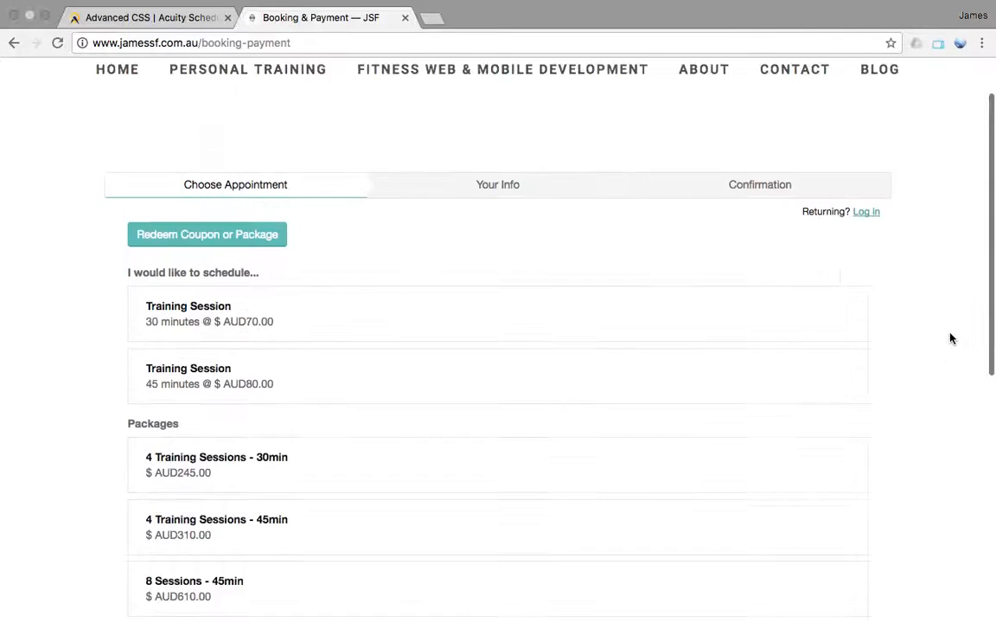
{"action": "scroll", "coordinate": [321, 125], "scroll_direction": "up", "scroll_amount": 2}
{"action": "left_click", "coordinate": [104, 17]}
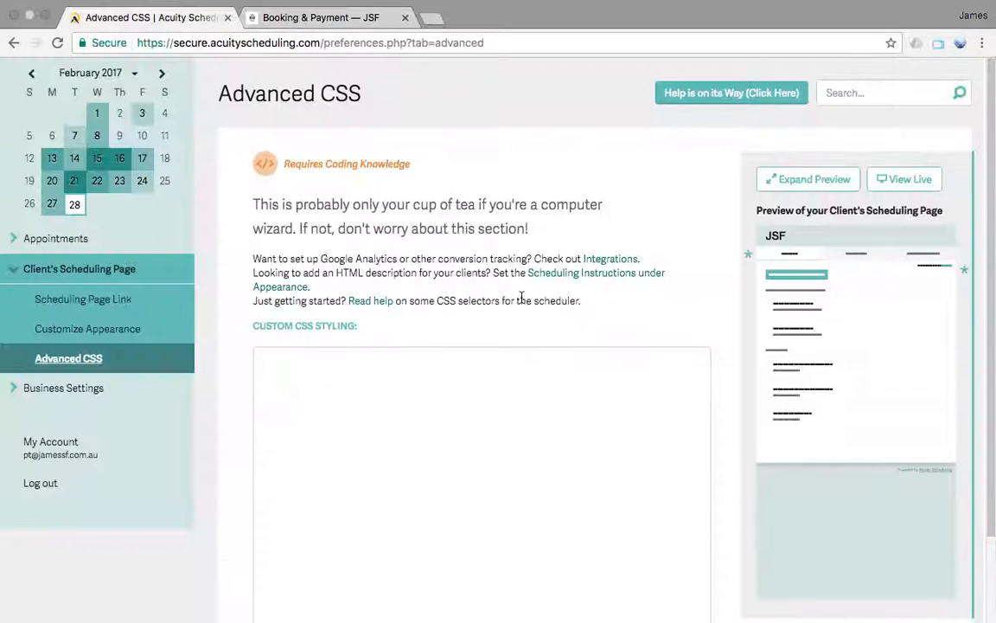